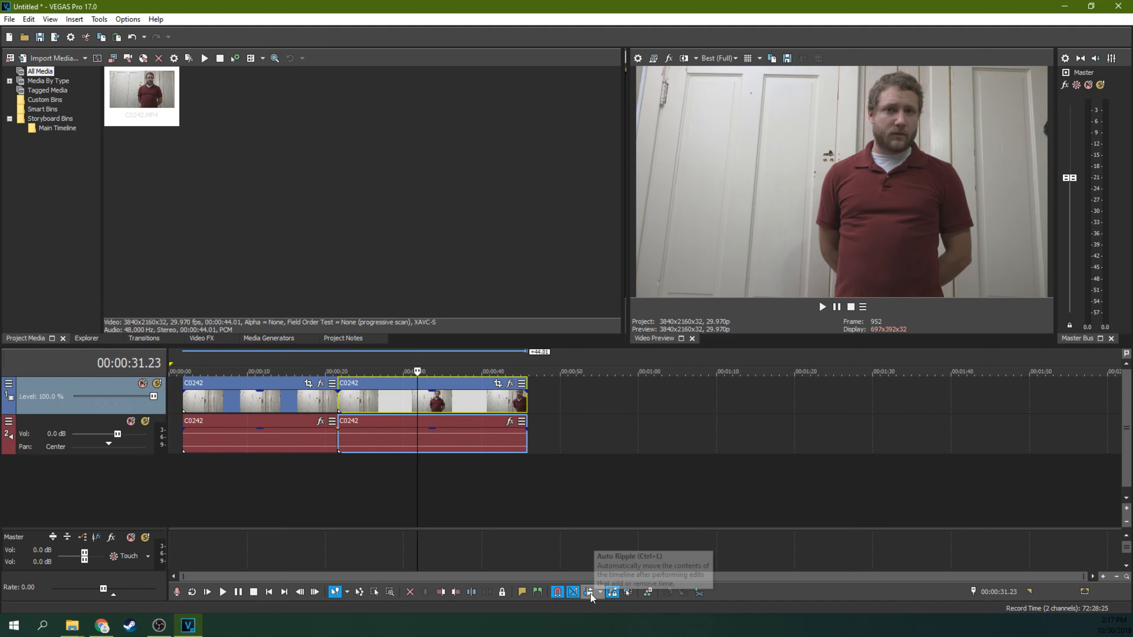
Delete the audio events of both clips with event grouping ignored, and restore event grouping
left_click(630, 593)
left_click(475, 448)
key("Delete")
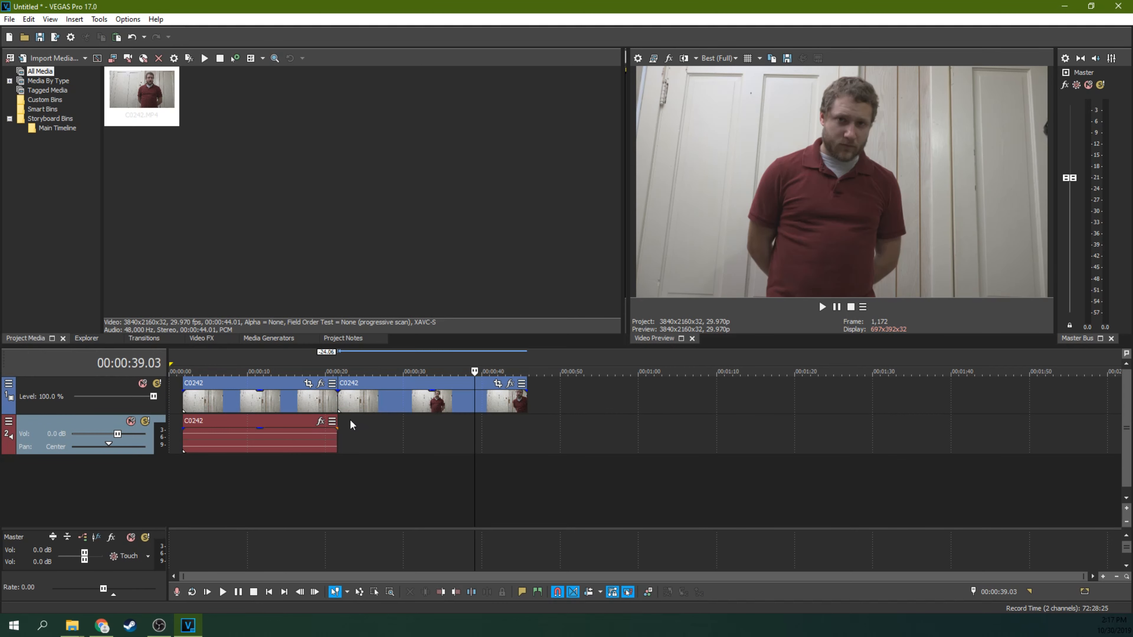
left_click(313, 437)
key("Delete")
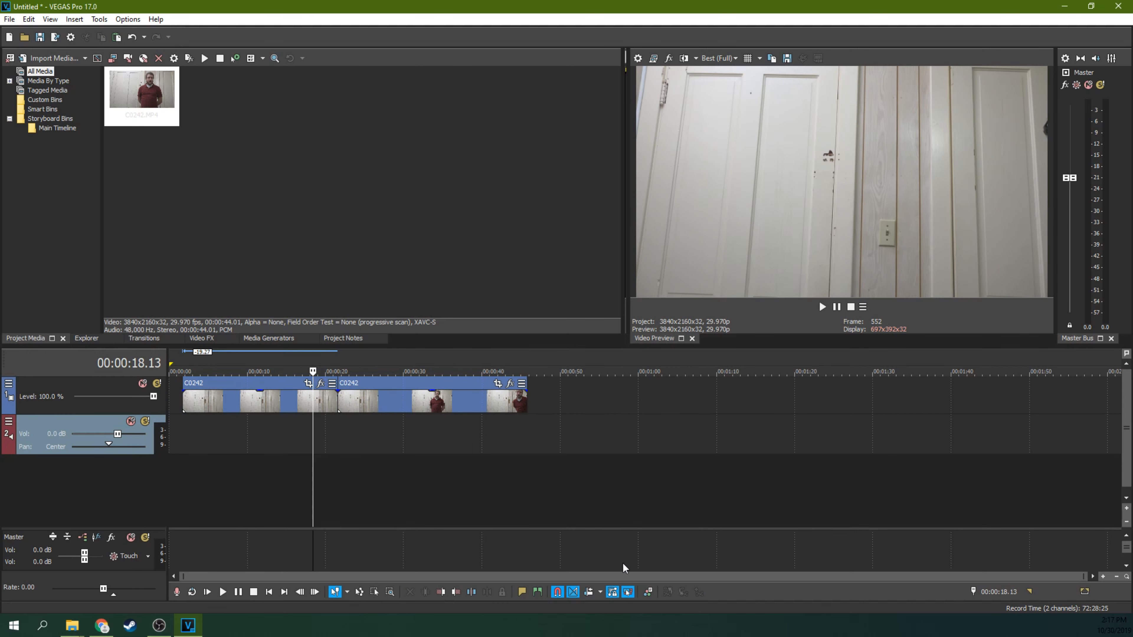
left_click(629, 594)
left_click(435, 435)
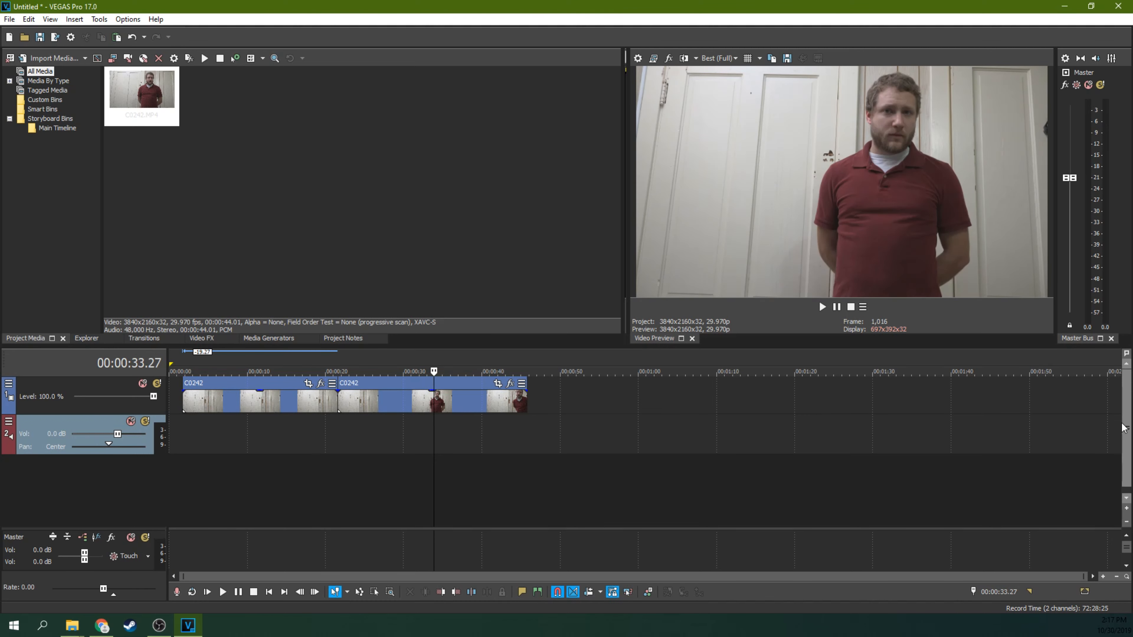
Insert a new video track and move the clip with the man onto it, aligned with the start of the empty-background clip
right_click(103, 387)
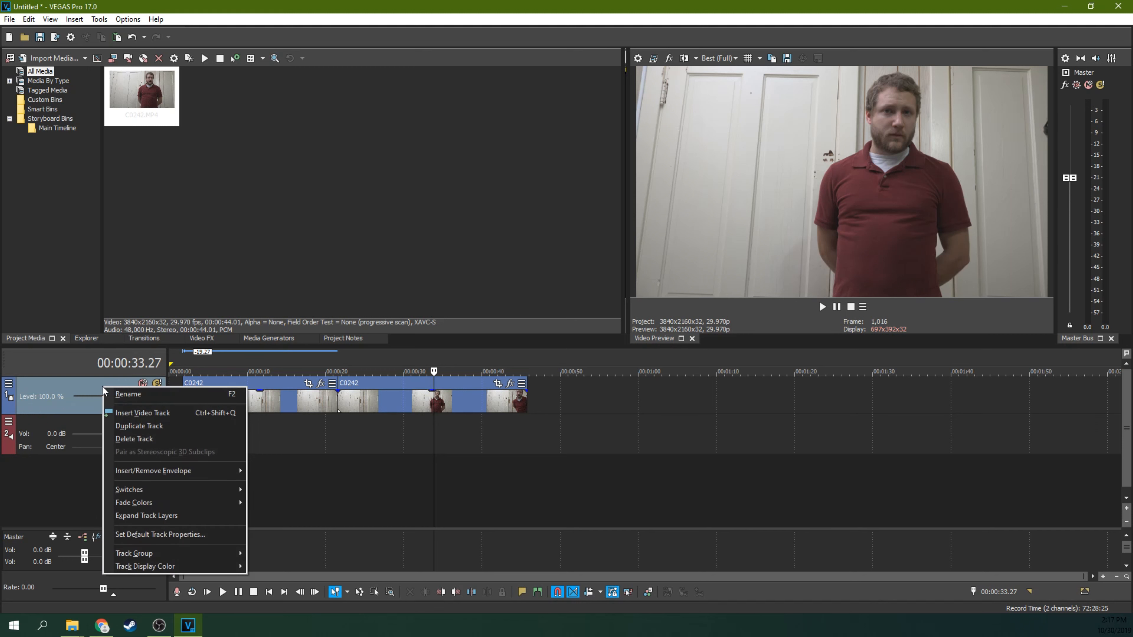
left_click(124, 415)
left_click_drag(377, 426, 221, 393)
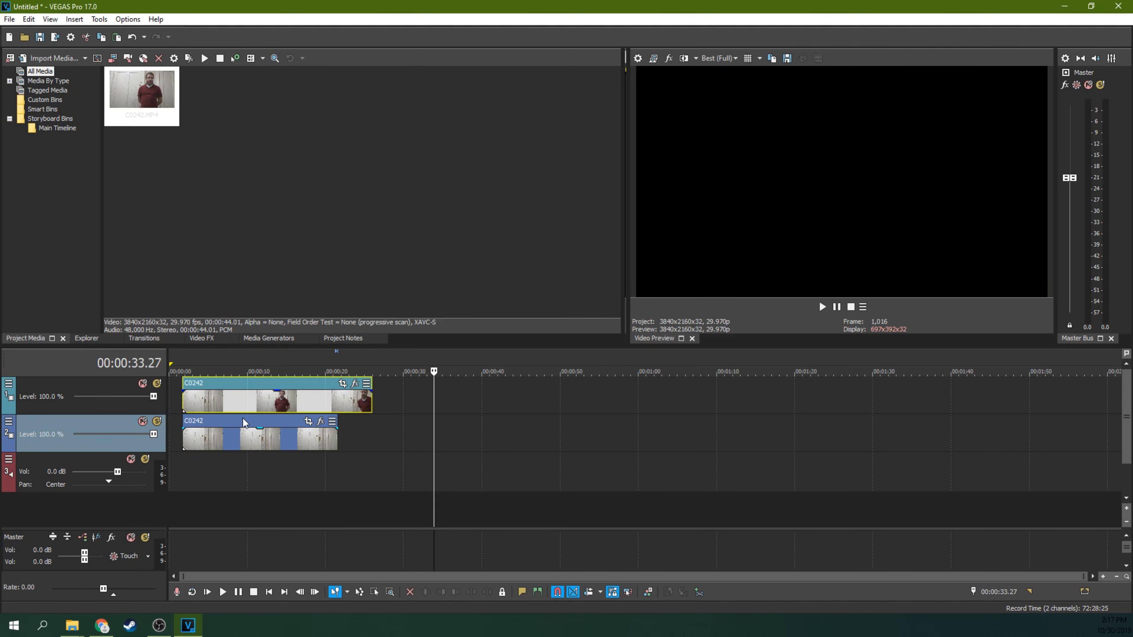
Trim the clip of the man to span about 14 to 19.5 seconds, and trim the background clip to the same range
left_click_drag(184, 400, 282, 398)
left_click_drag(371, 400, 320, 398)
left_click(280, 398)
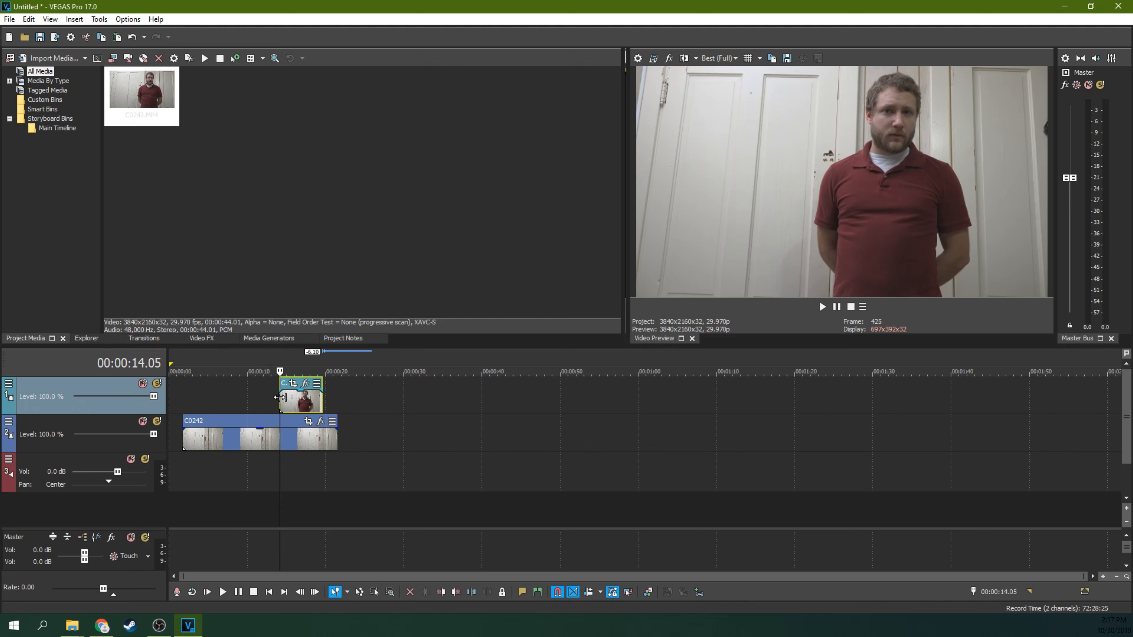
key("space")
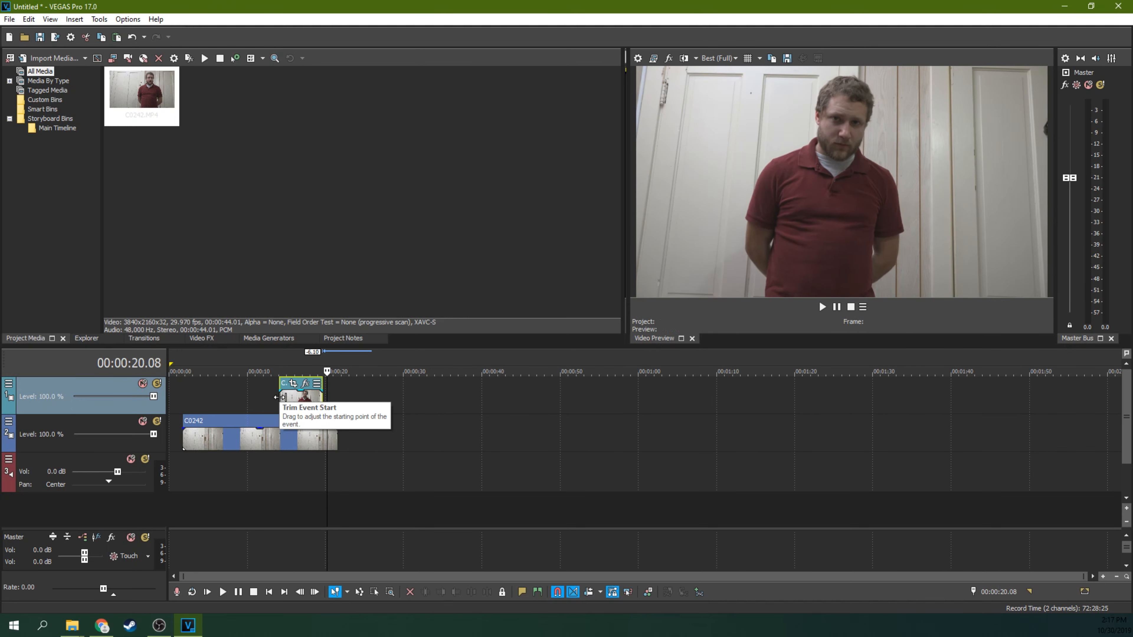
left_click(318, 403)
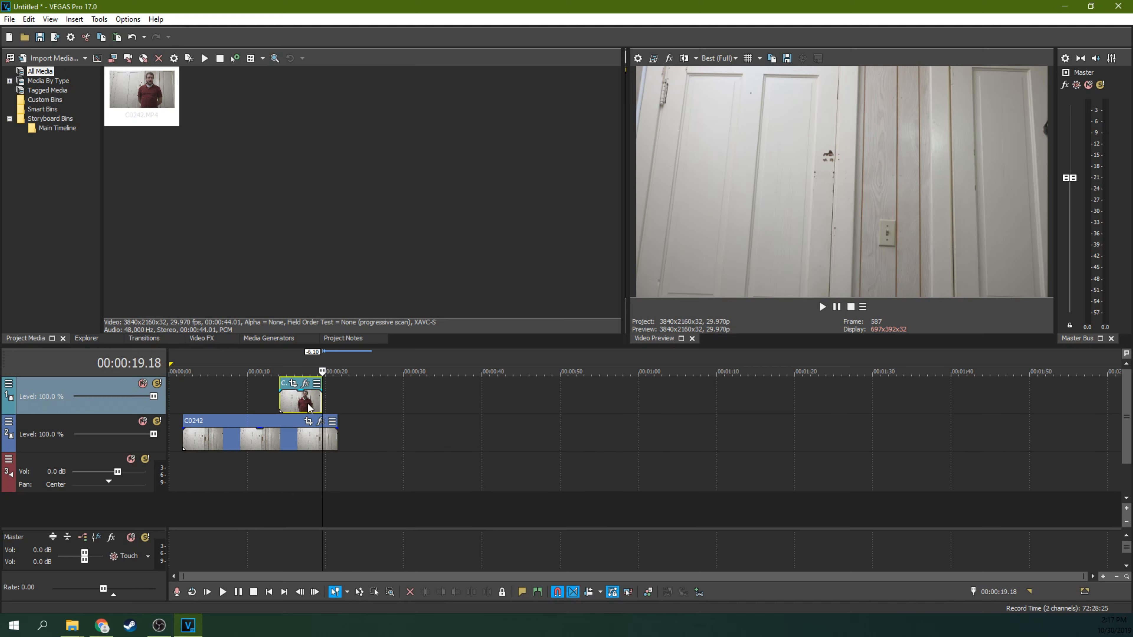
left_click_drag(183, 435, 322, 440)
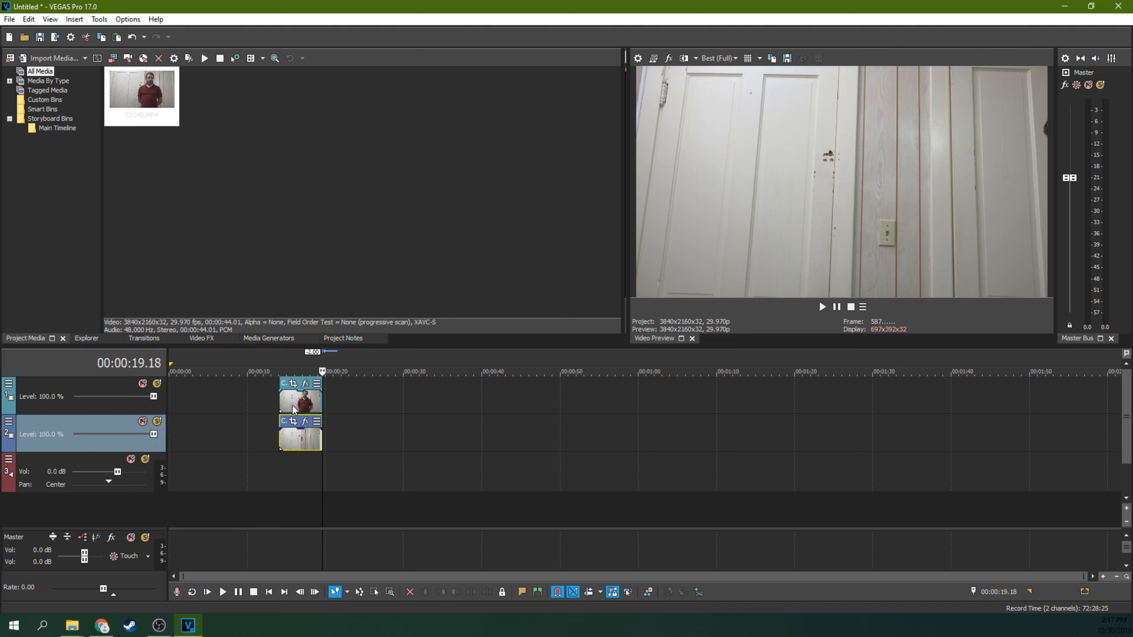
Place the playhead at 00:00:14.21, near the start of the two stacked clips
left_click(293, 410)
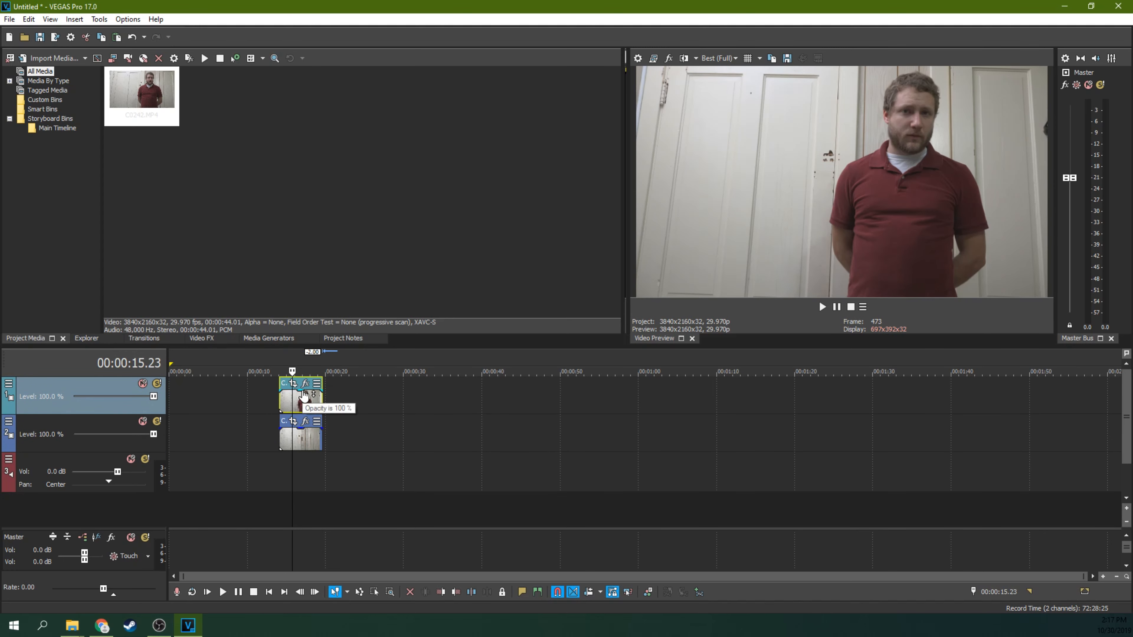
mouse_move(303, 396)
left_mouse_down()
mouse_move(302, 407)
mouse_move(300, 384)
left_mouse_up()
left_click(311, 358)
left_click(284, 361)
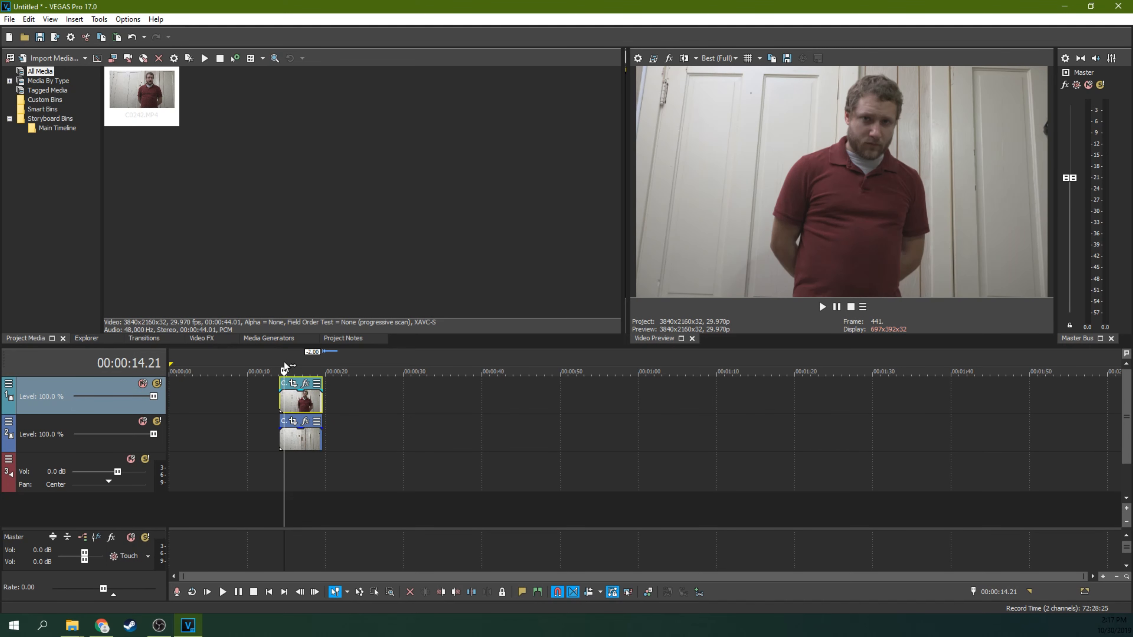
scroll(311, 363, "up", 5)
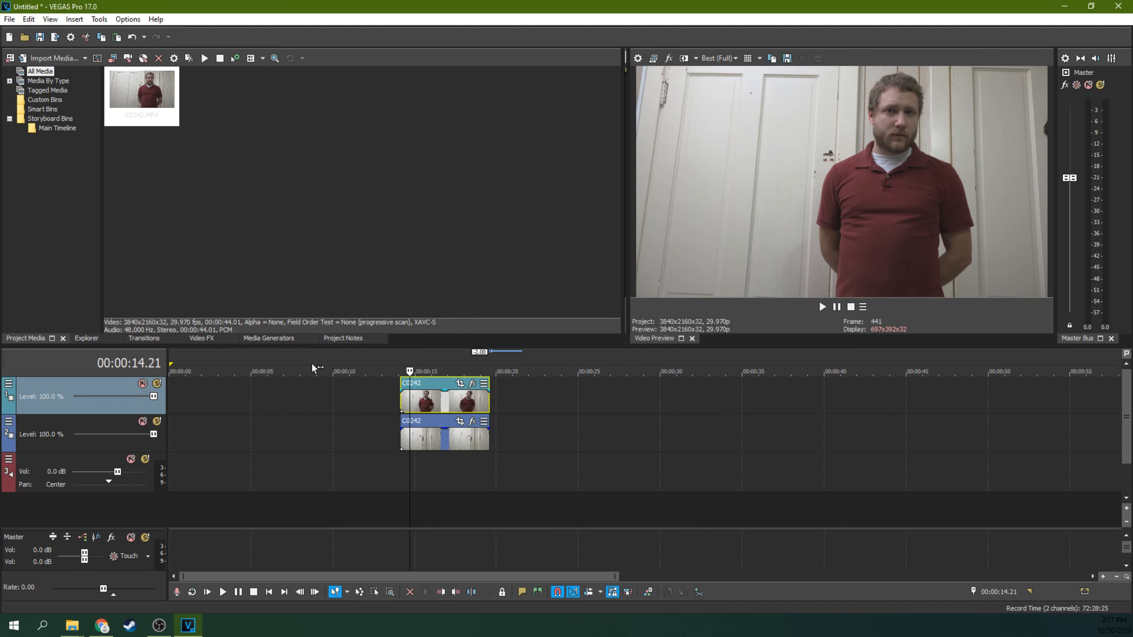
scroll(311, 364, "up", 2)
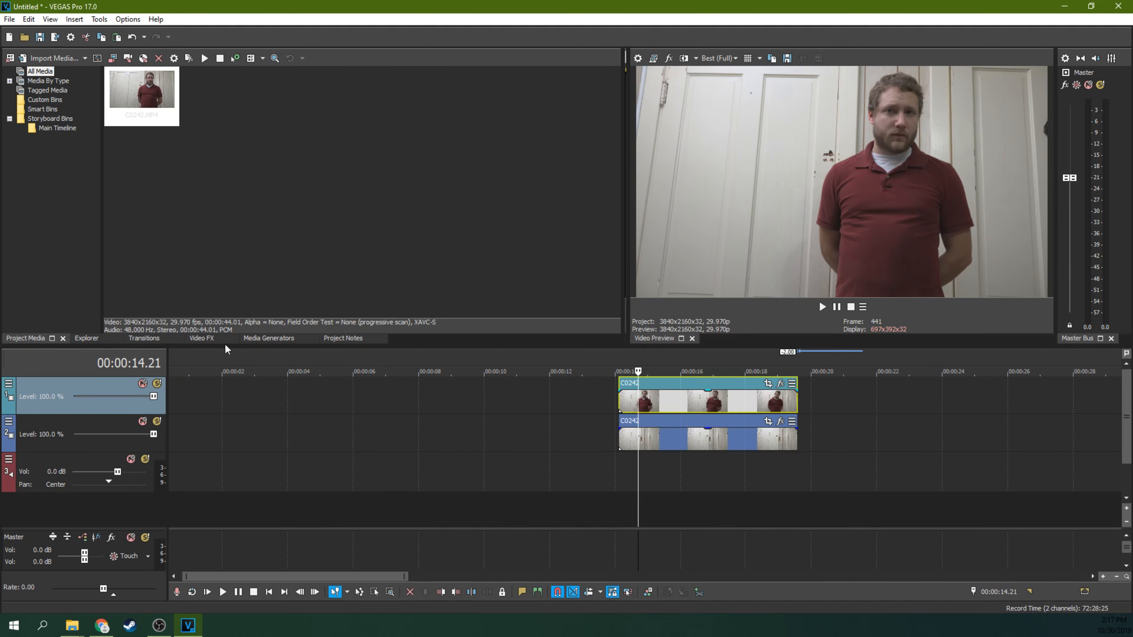
Apply the Circle preset of Bézier Masking to the clip of the man and move the mask over his head
left_click(208, 342)
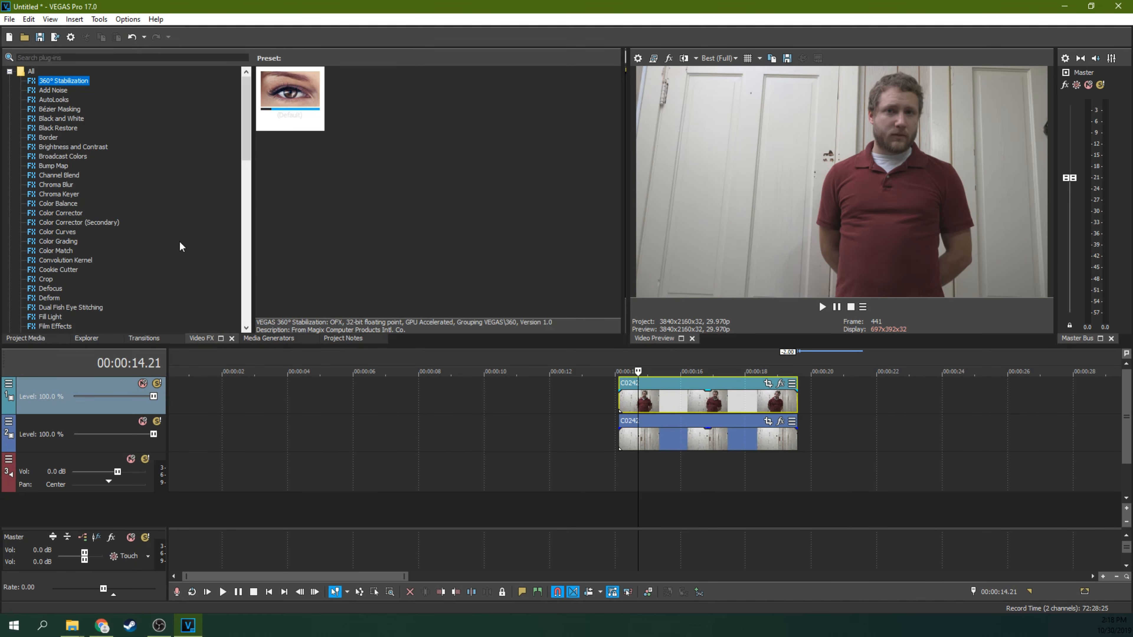
left_click(59, 109)
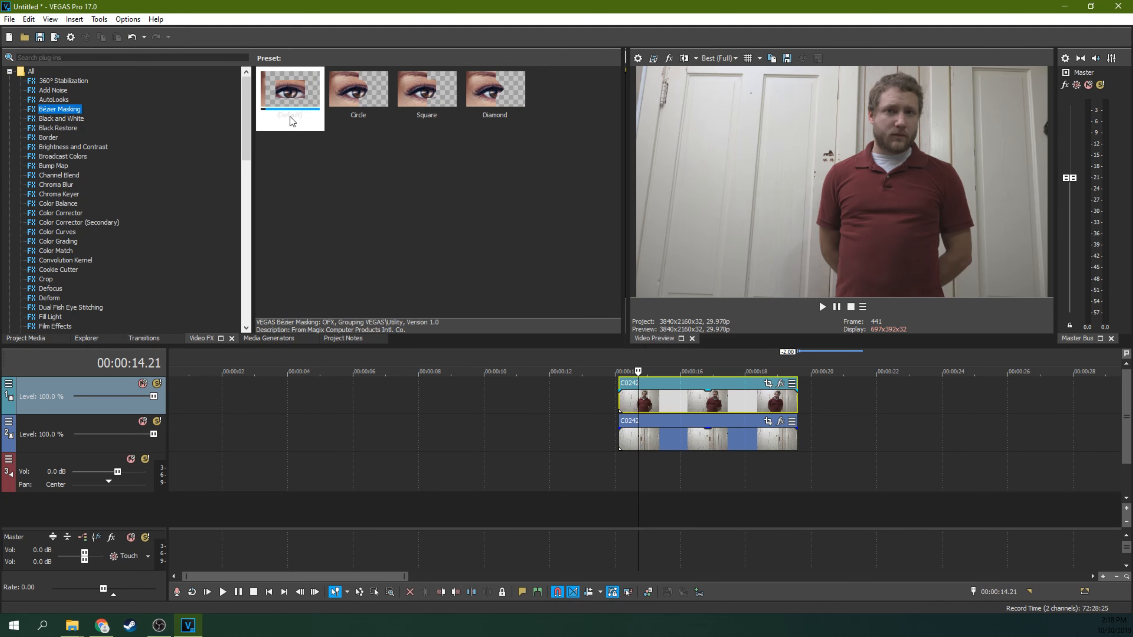
left_click(362, 93)
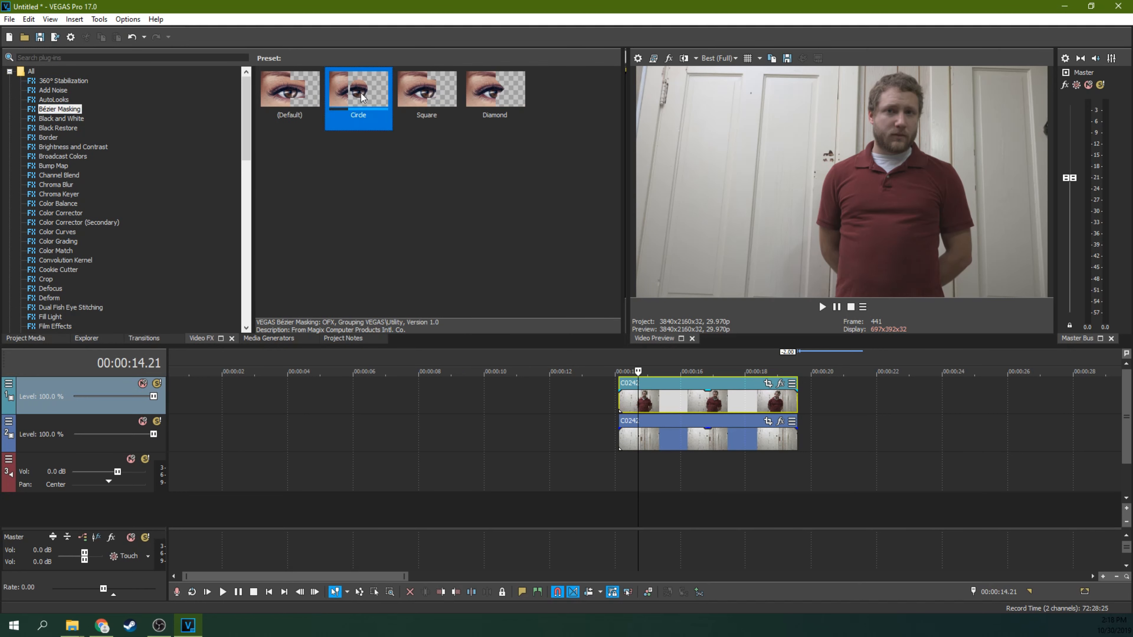
left_click_drag(362, 93, 682, 401)
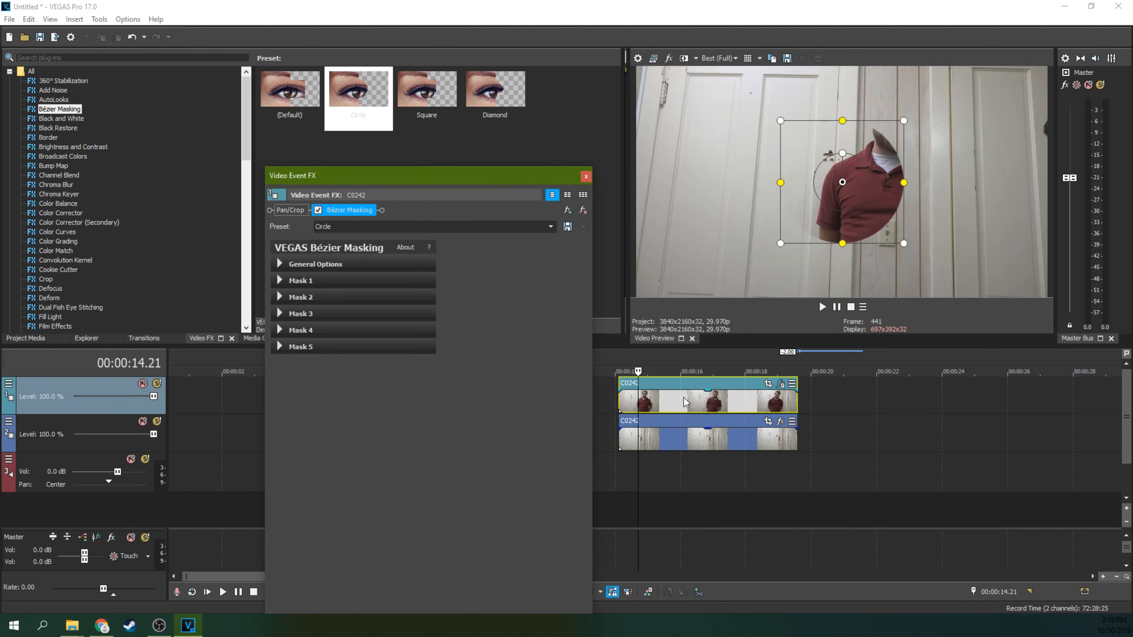
left_click_drag(841, 181, 897, 127)
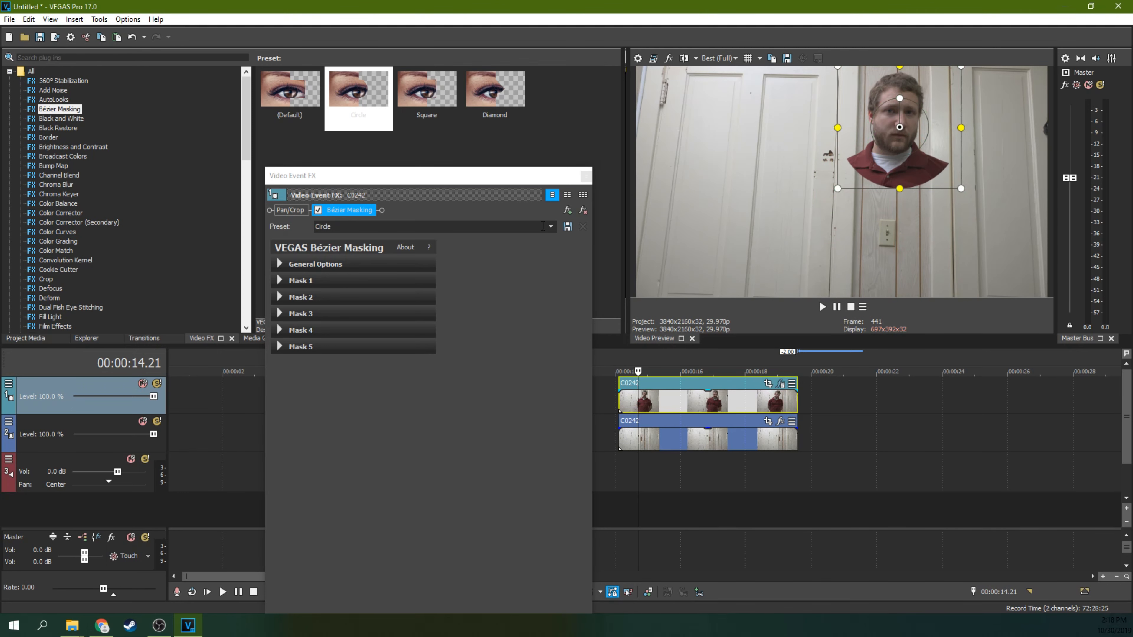
Show the Mask 1 settings and fit the oval mask around the man's head, about 0.168 wide and 0.515 high
left_click(551, 227)
left_click(551, 227)
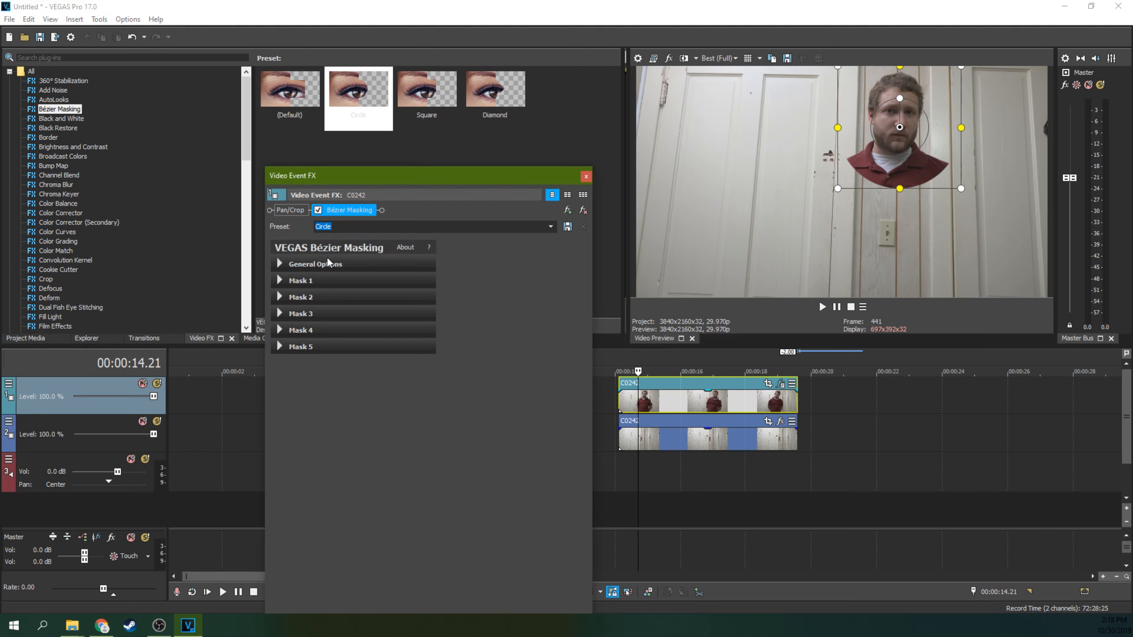
left_click(280, 264)
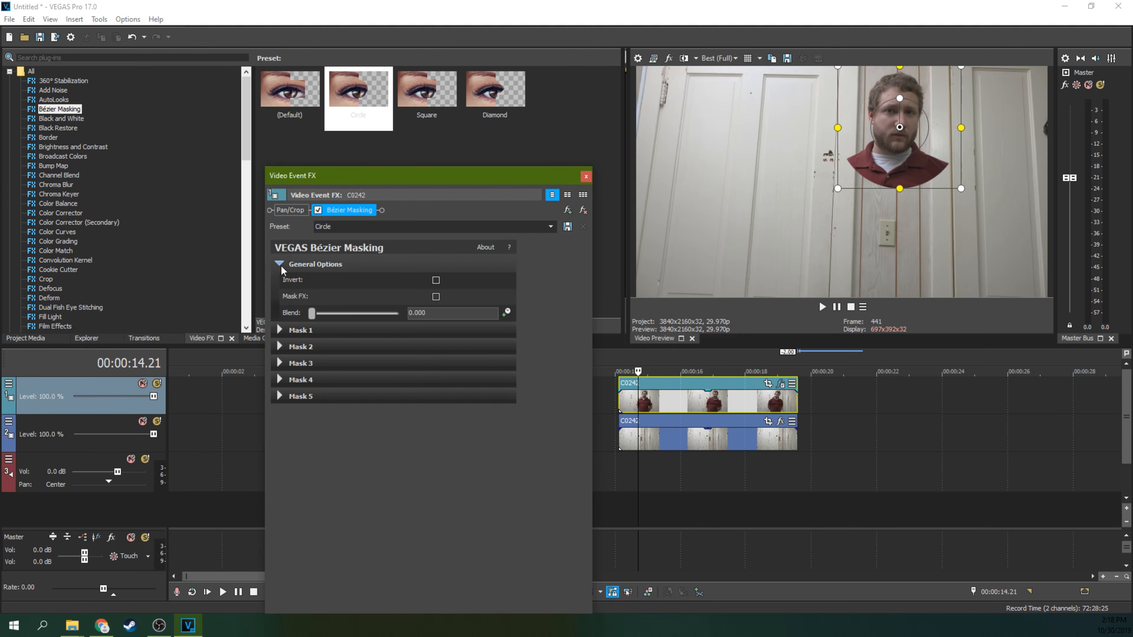
left_click(279, 330)
left_click_drag(366, 179, 323, 109)
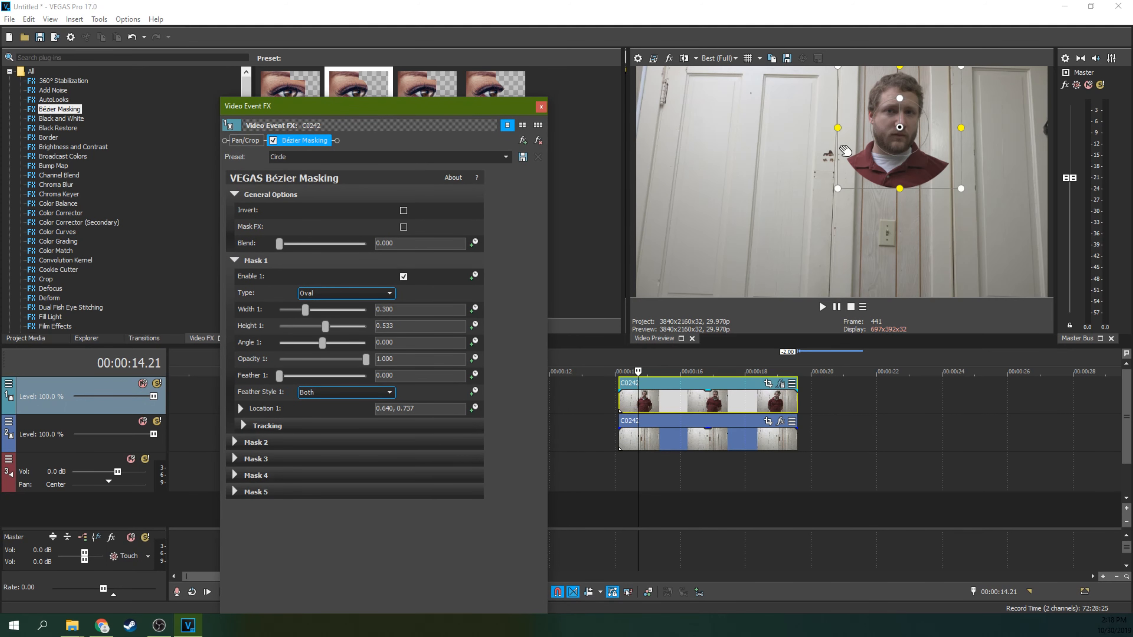
left_click_drag(899, 128, 861, 133)
left_click_drag(895, 194, 897, 171)
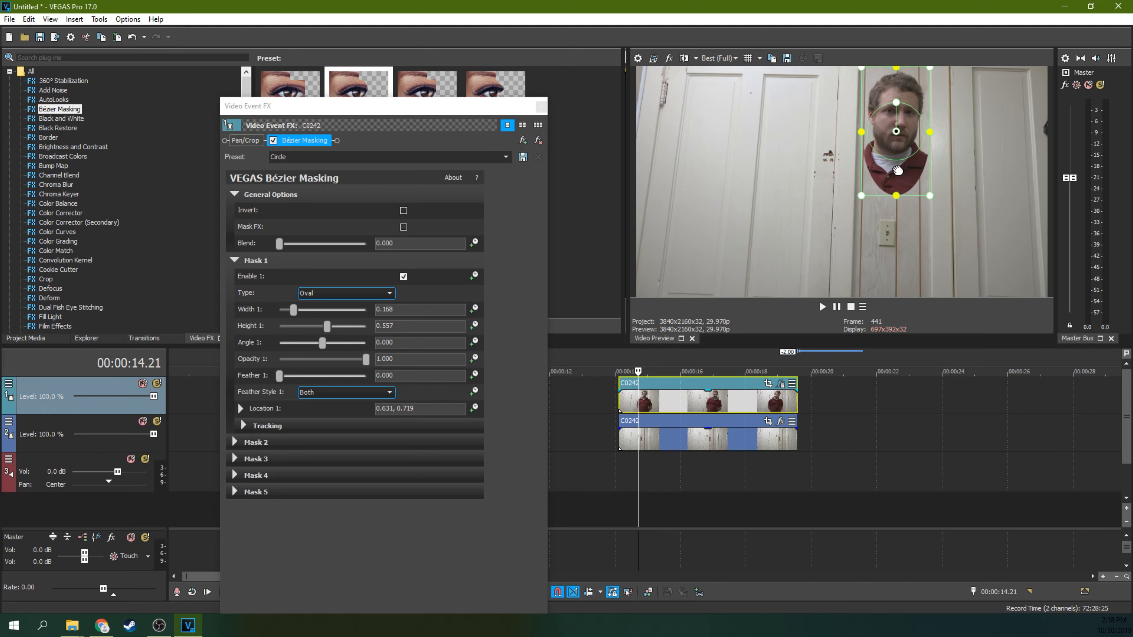
left_click_drag(862, 132, 862, 133)
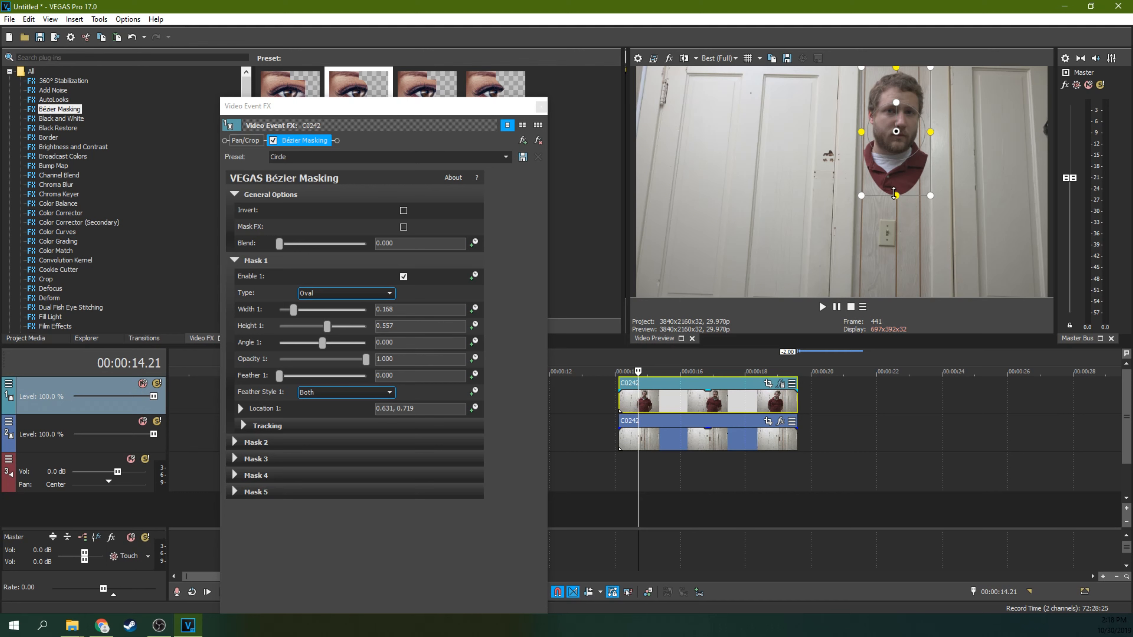
left_click_drag(894, 193, 897, 152)
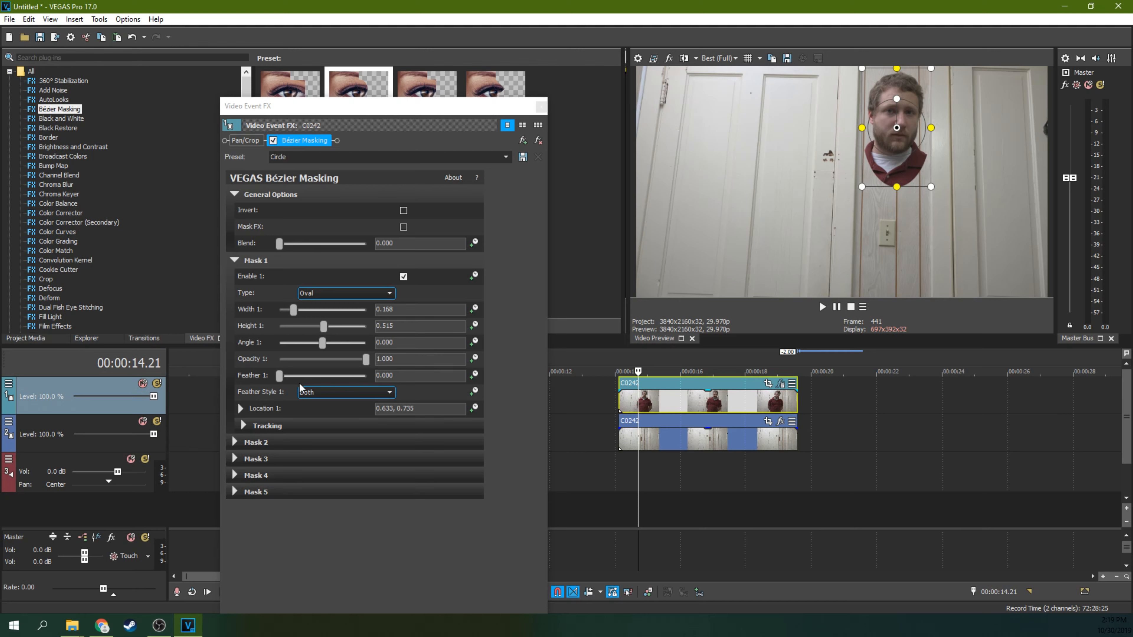
Tighten Mask 1 to a height of about 0.487 and feather it by about 6.122 with feather style Out
left_click(343, 394)
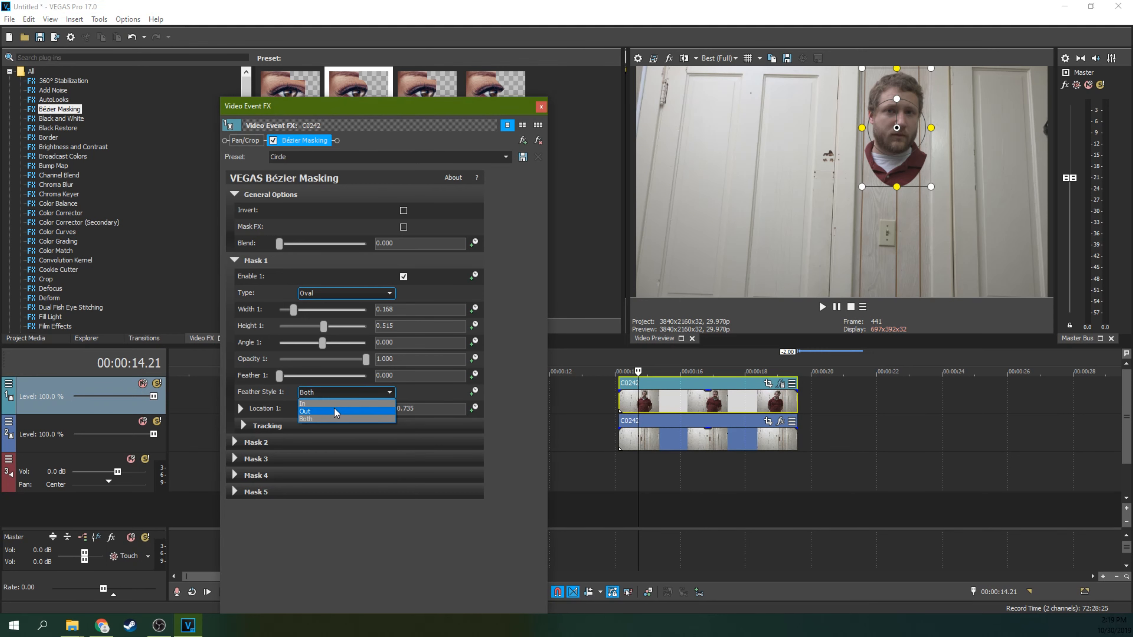
left_click(334, 410)
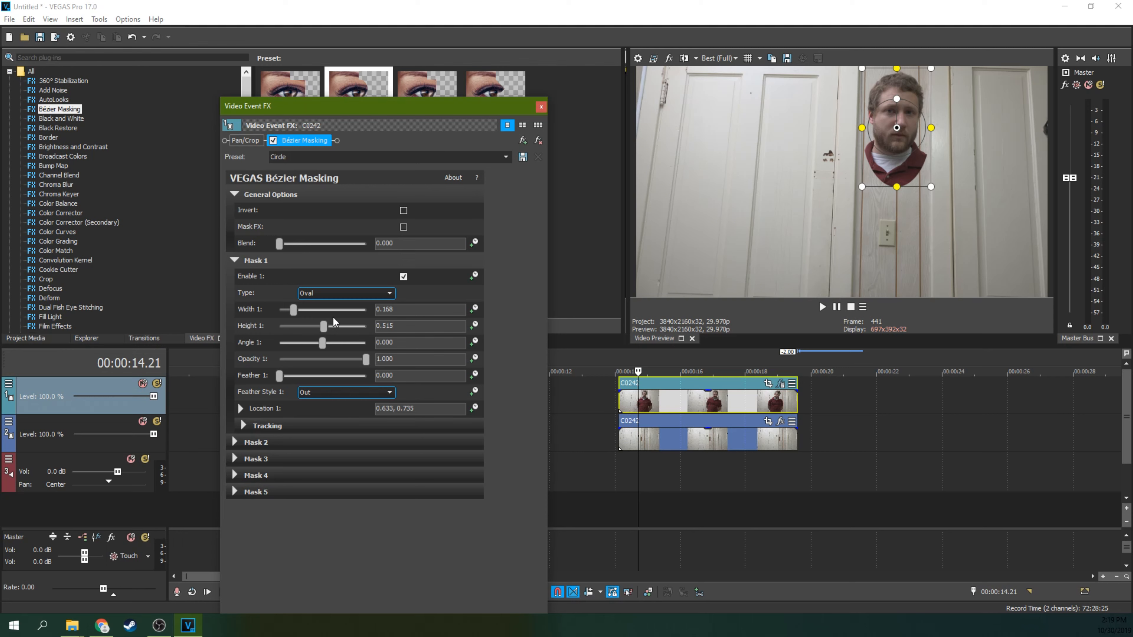
mouse_move(281, 377)
left_mouse_down()
mouse_move(297, 377)
mouse_move(275, 375)
left_mouse_up()
left_click_drag(890, 186, 894, 183)
left_click_drag(897, 129, 898, 126)
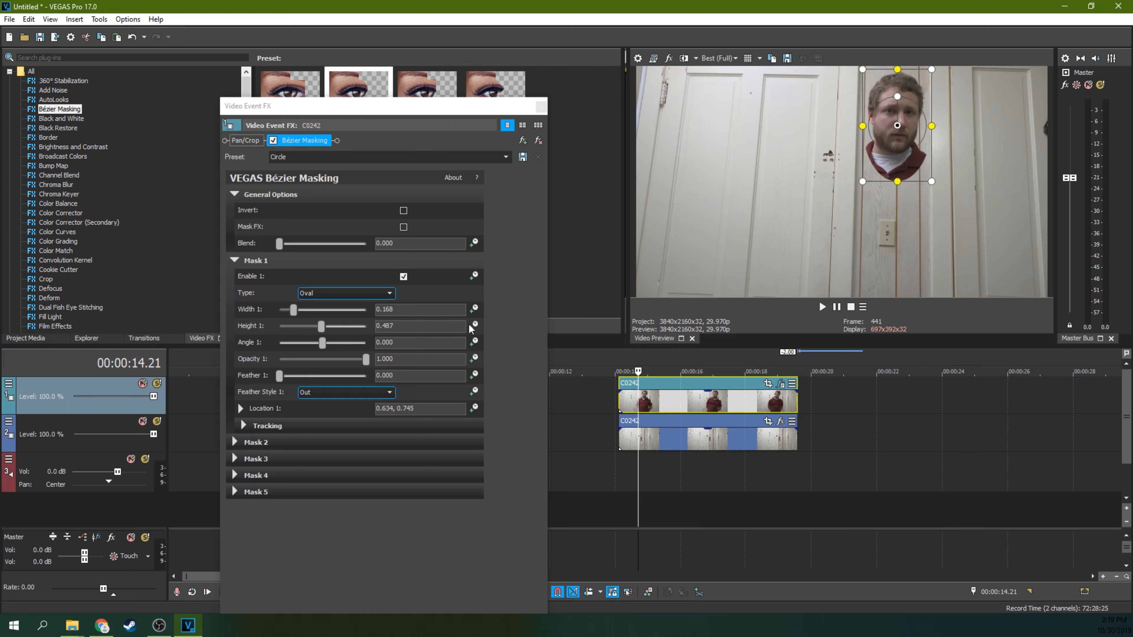
left_click_drag(282, 378, 294, 380)
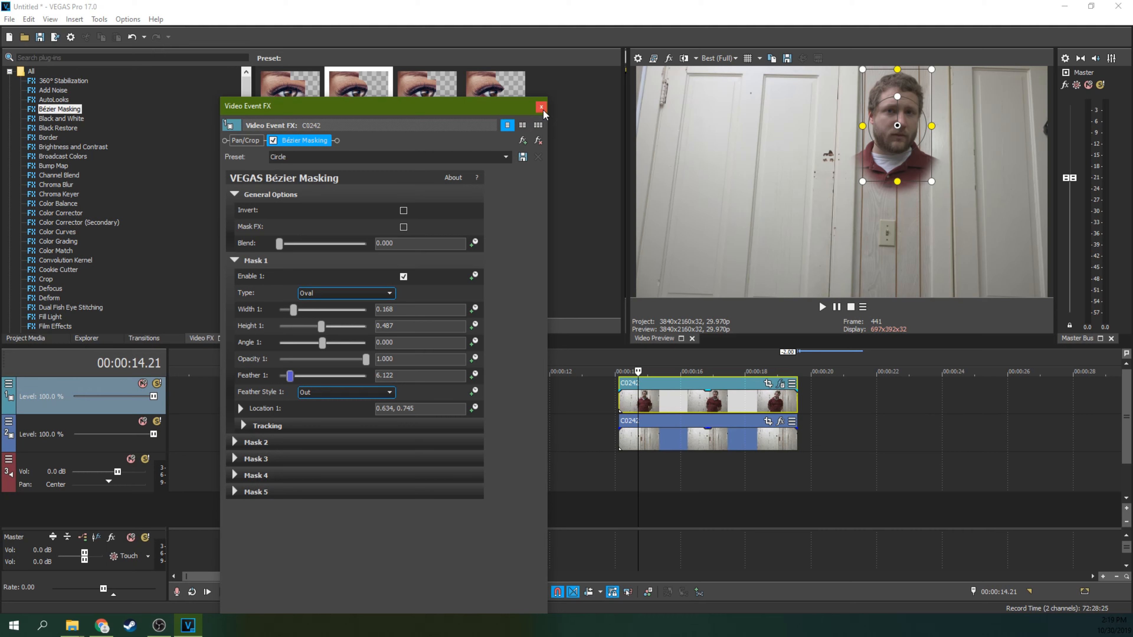
Configure Mask 1's tracking with High precision, Rotation & Location mode and a keyframe interval of 1
left_click(244, 426)
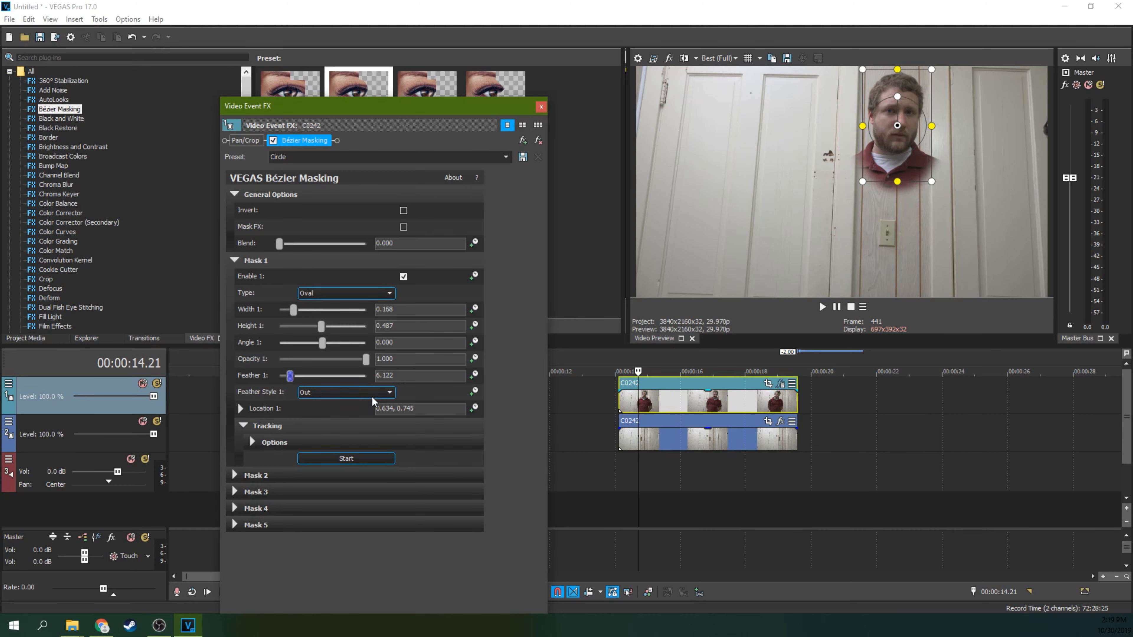
left_click_drag(407, 112, 374, 51)
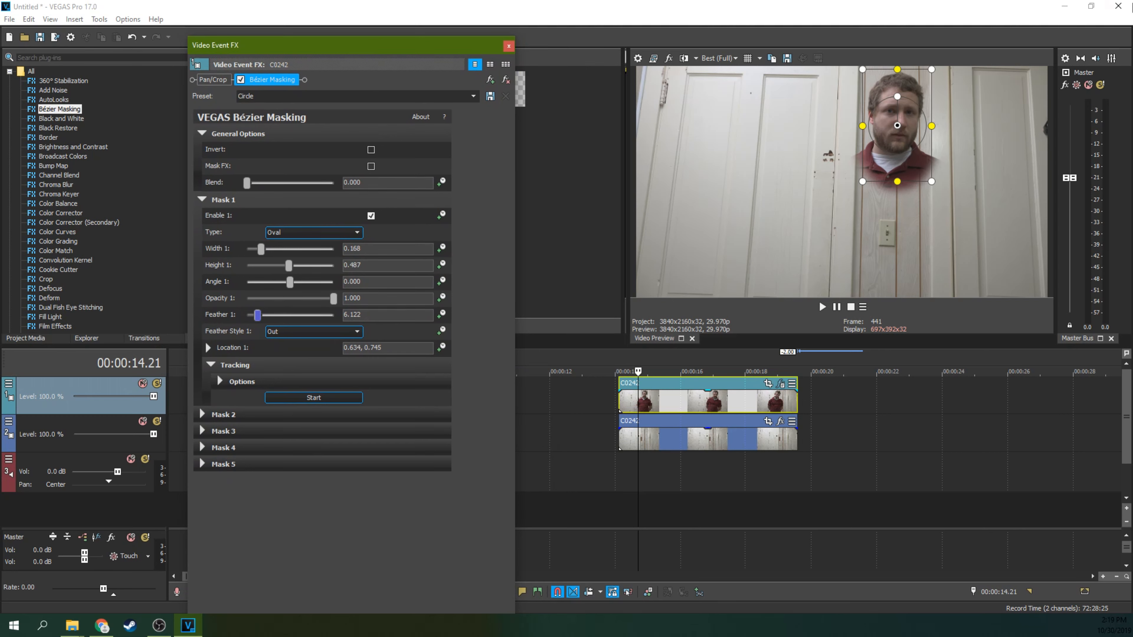
left_click(221, 382)
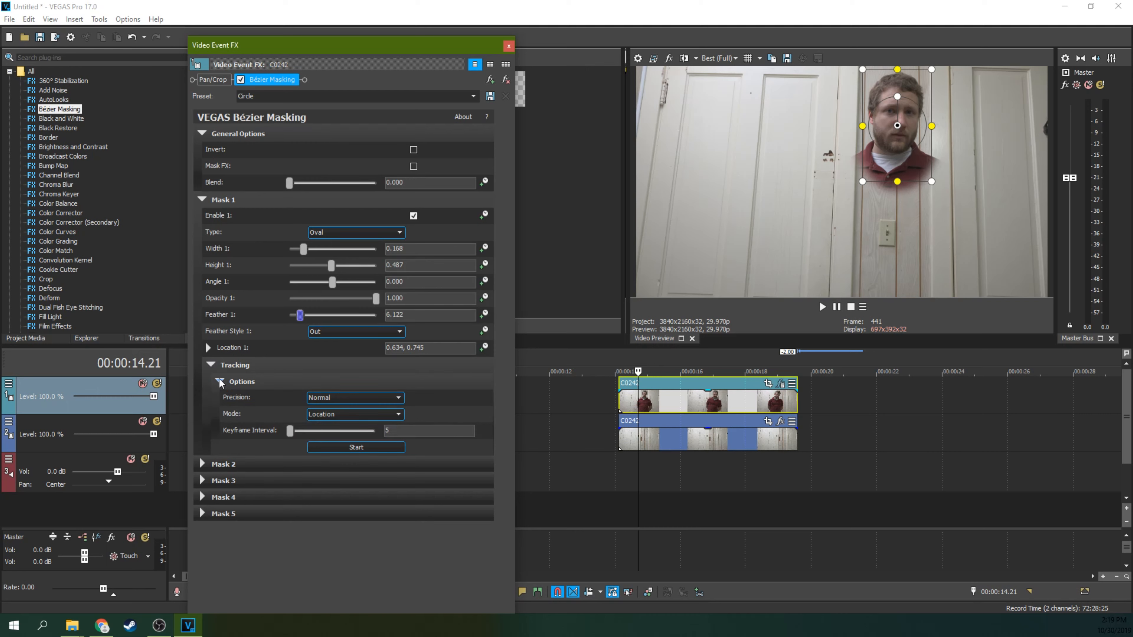
left_click(399, 401)
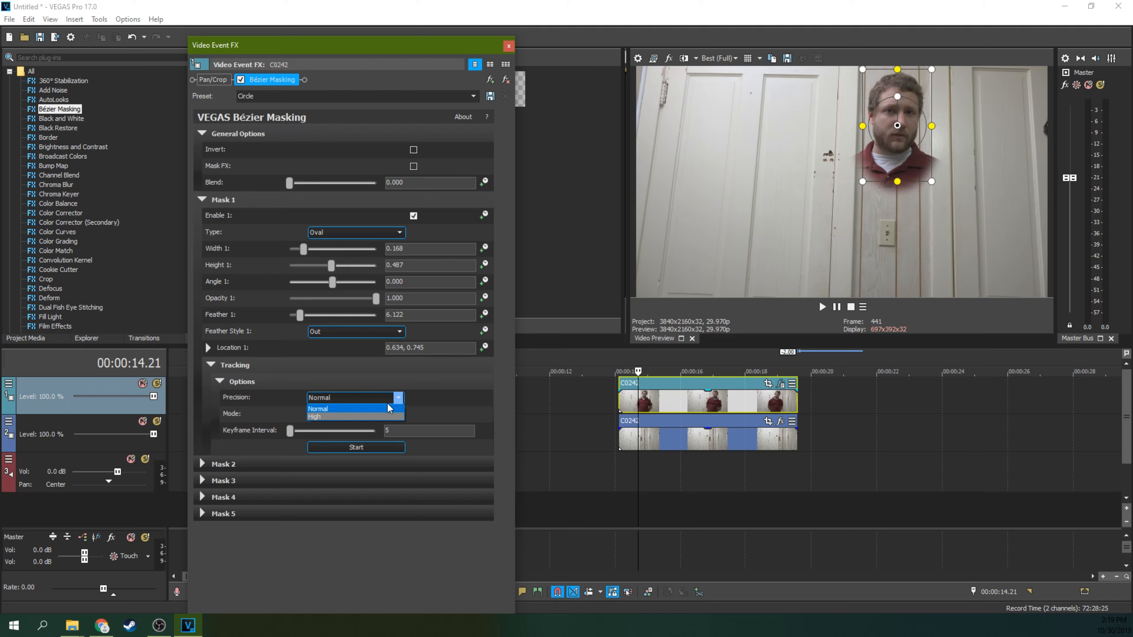
left_click(376, 417)
left_click(375, 414)
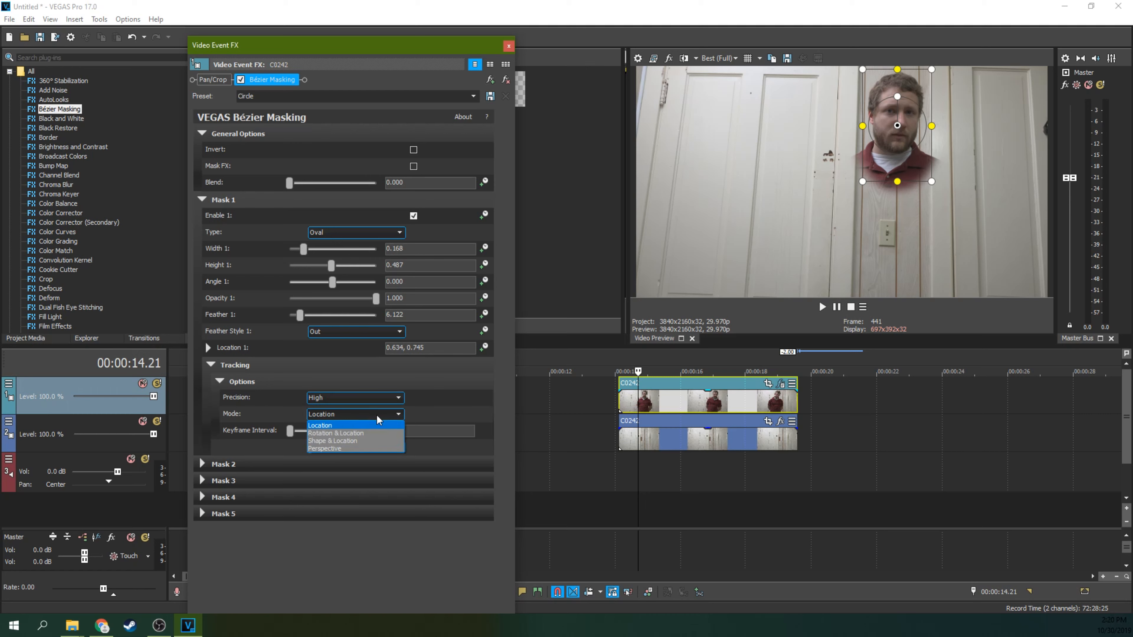
left_click(369, 431)
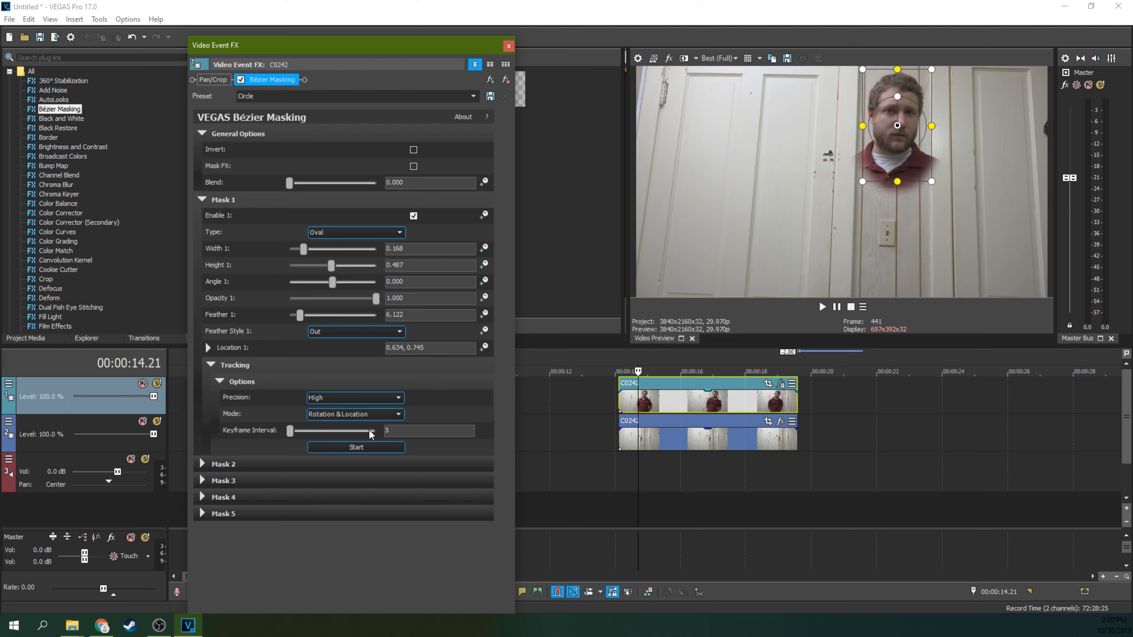
left_click(419, 430)
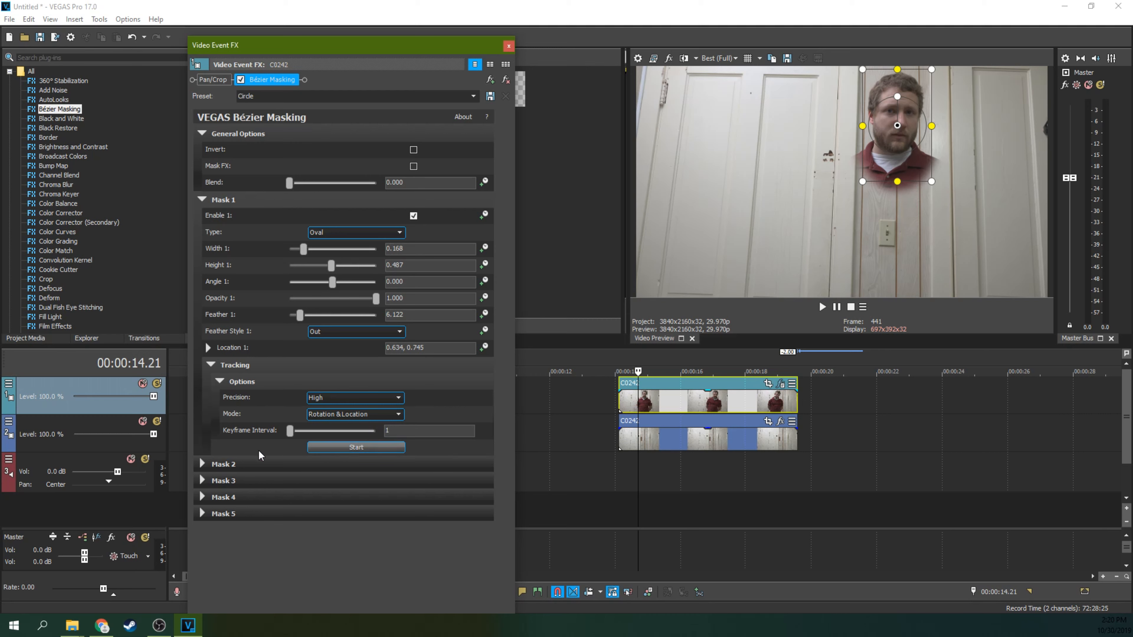
At the clip's first frame, refit Mask 1 over the man's head with a height of about 0.469 and run its motion tracking
left_click_drag(333, 53, 321, 41)
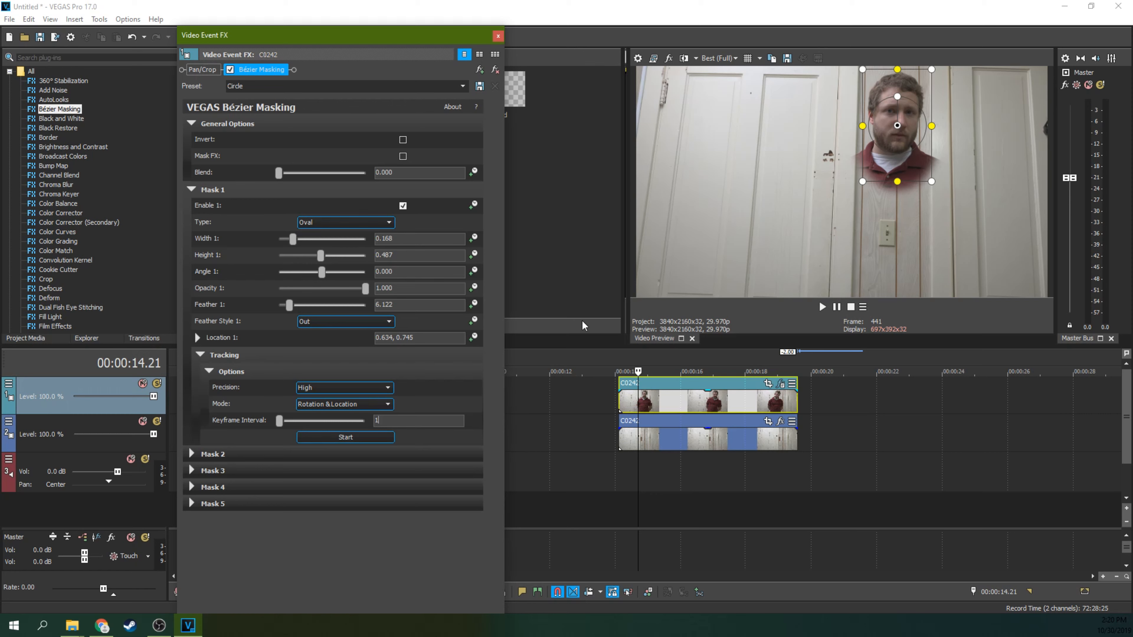
left_click(618, 405)
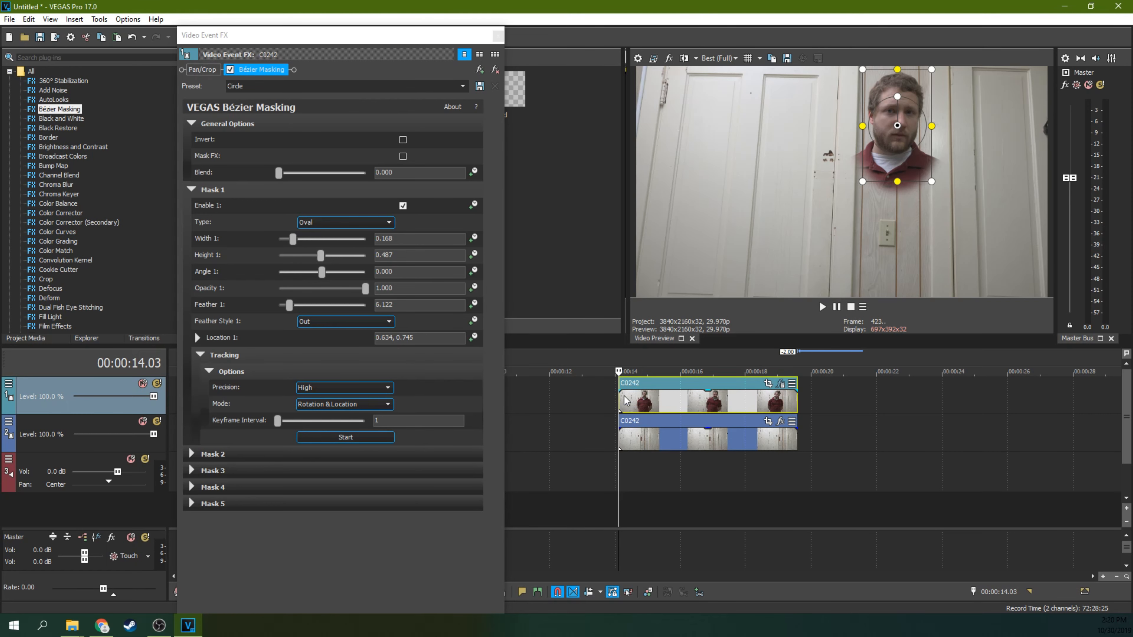
left_click_drag(897, 129, 891, 125)
left_click_drag(892, 126, 892, 127)
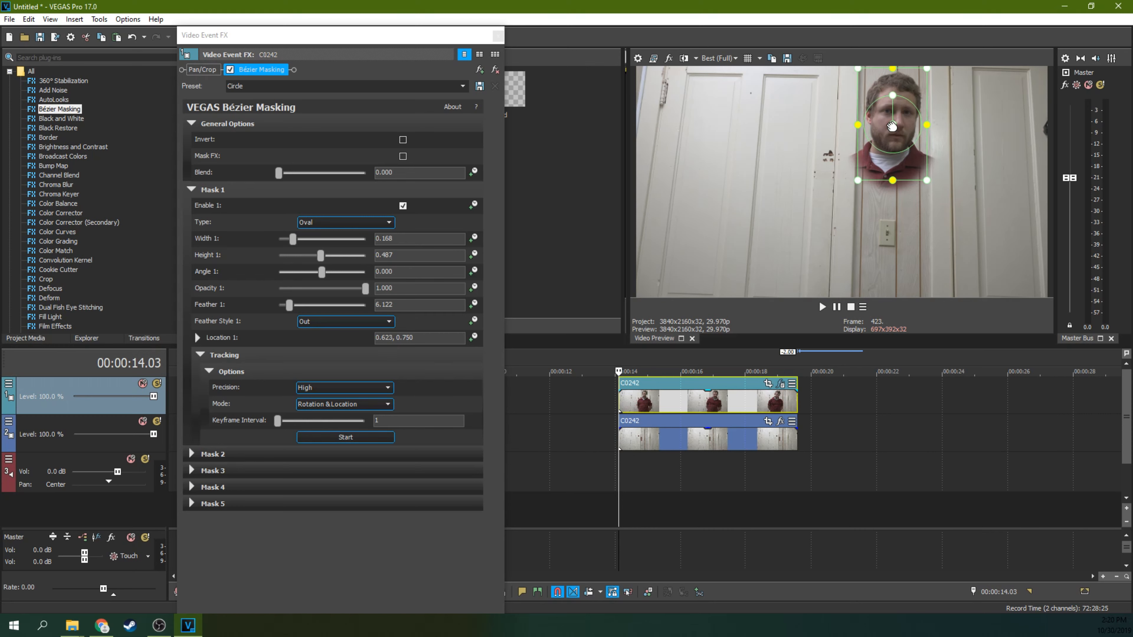
left_click_drag(892, 67, 892, 70)
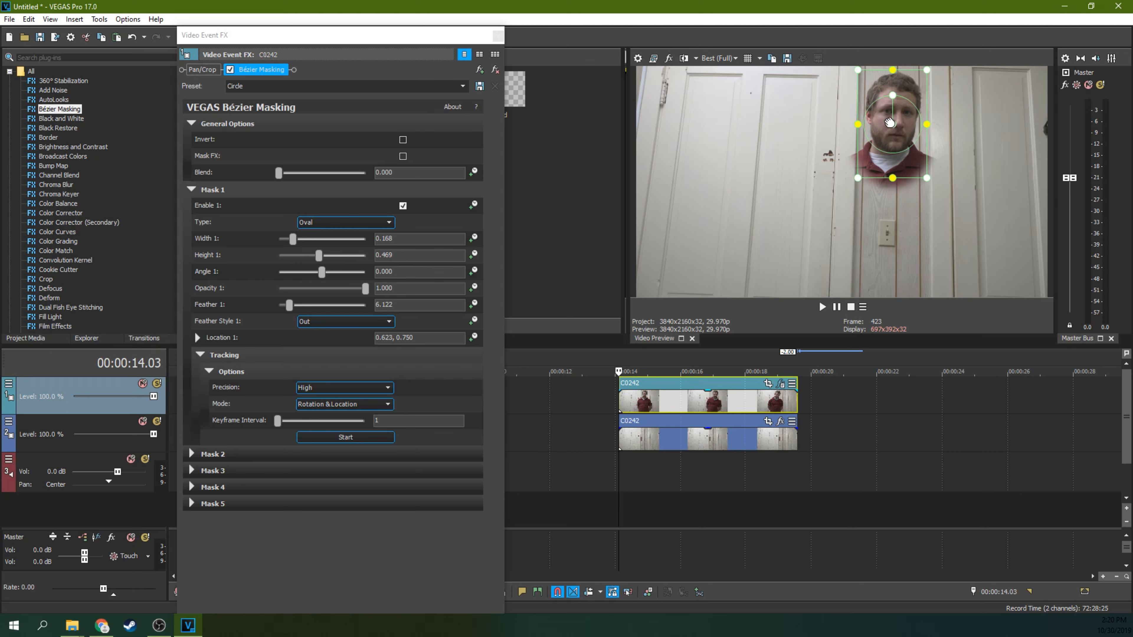
left_click_drag(892, 122, 894, 121)
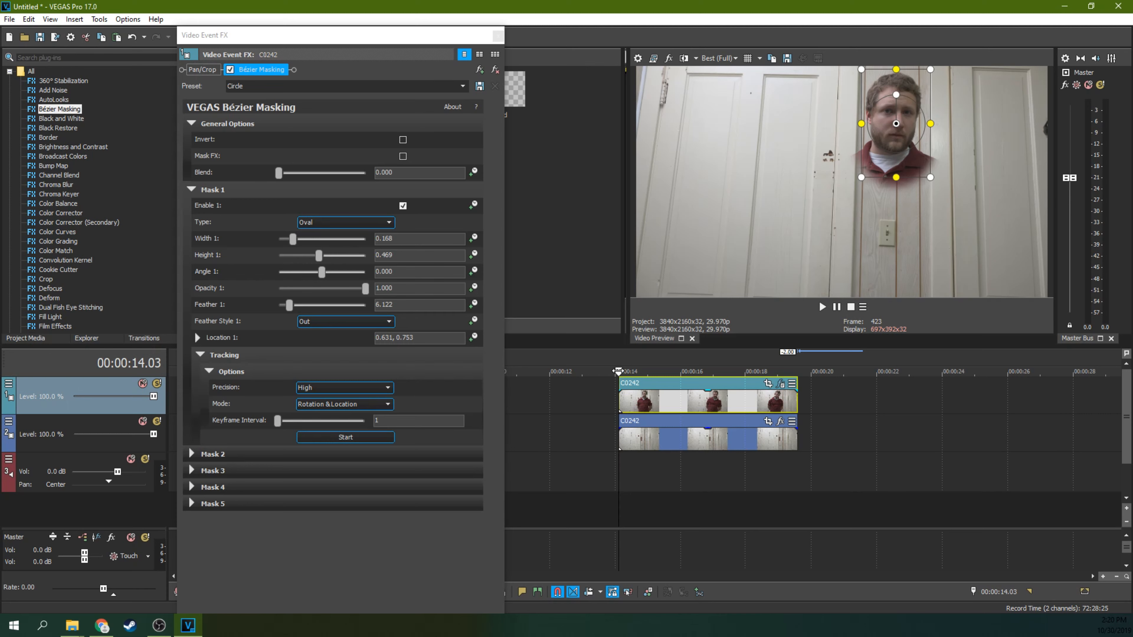
left_click(326, 438)
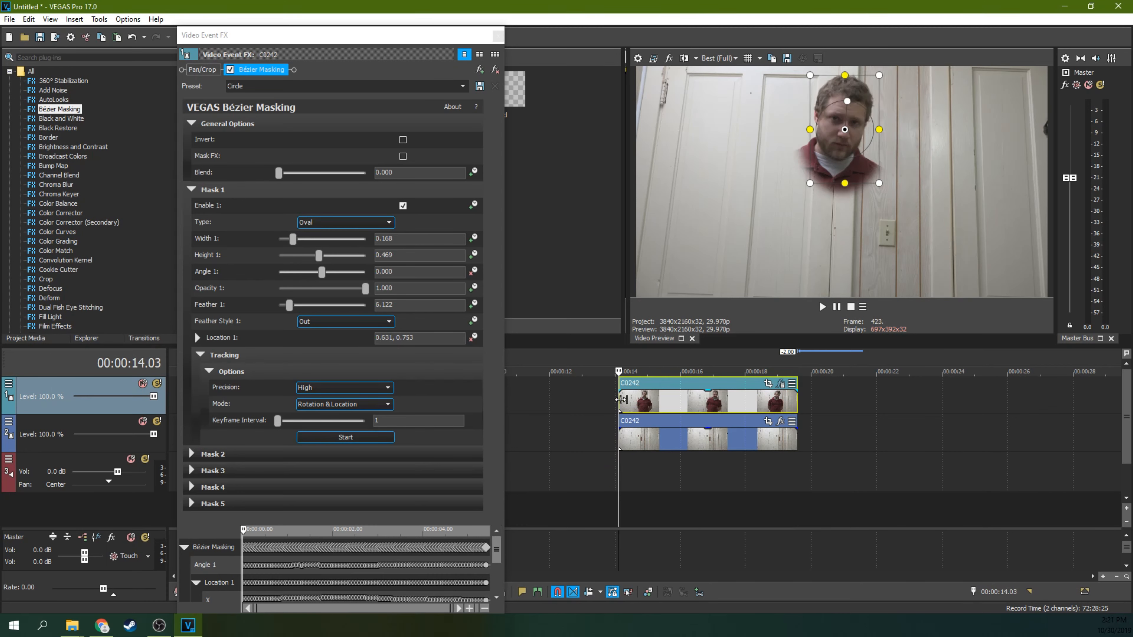
Step frame by frame through the tracked clip to examine how closely Mask 1 follows the man's head
key("Right")
key("Right")
key("Right")
key("Right")
key("Right")
key("Right")
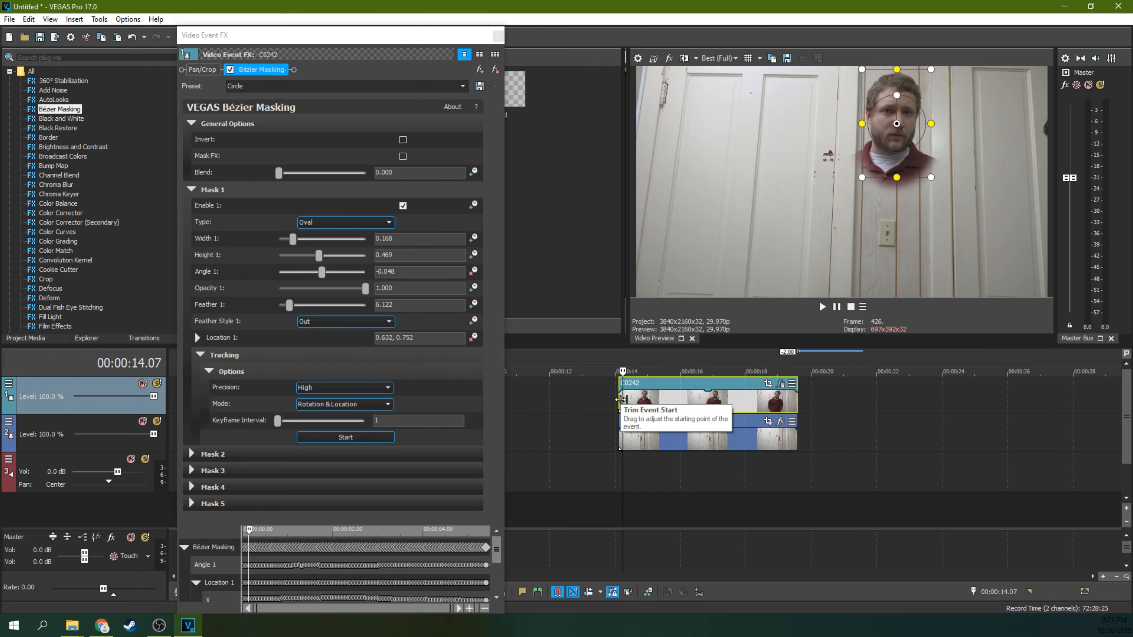
key("Right")
key("Right")
key("Right")
key("Right")
key("Right")
key("Right")
key("Right")
key("Right")
key("Right")
key("Right")
key("Right")
key("Right")
key("Right")
key("Right")
key("Right")
key("Right")
key("Right")
key("Right")
key("Right")
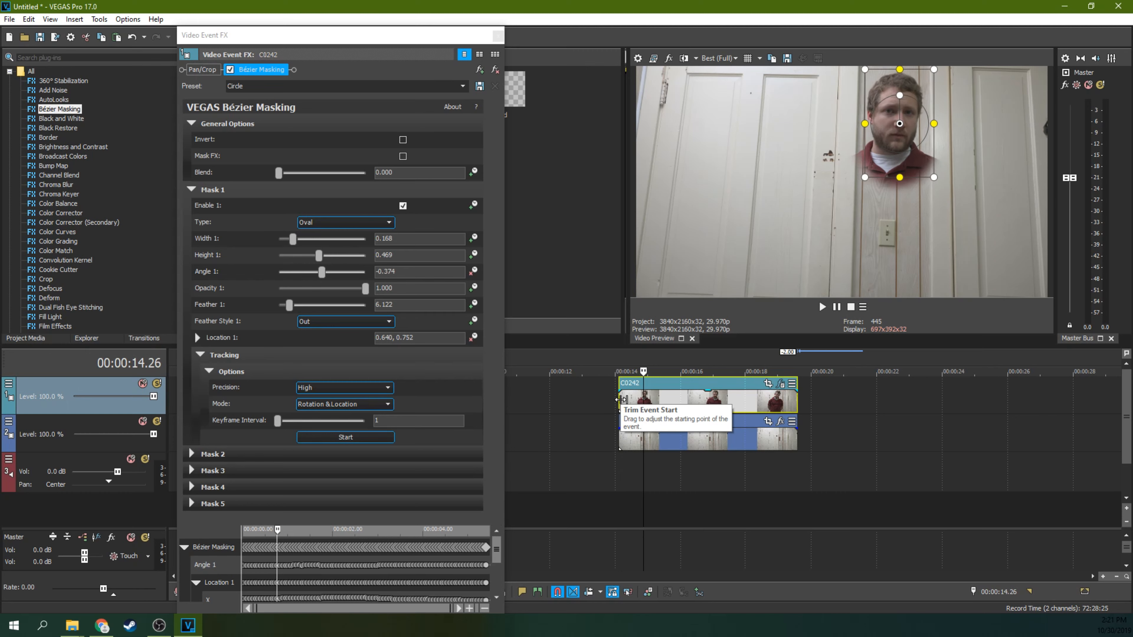
key("Right")
key("Right")
key("Right")
key("Right")
key("Right")
key("Right")
key("Right")
key("Right")
key("Right")
key("Right")
key("Right")
key("Right")
key("Right")
key("Right")
key("Right")
key("Right")
key("Right")
key("Right")
key("Right")
key("Right")
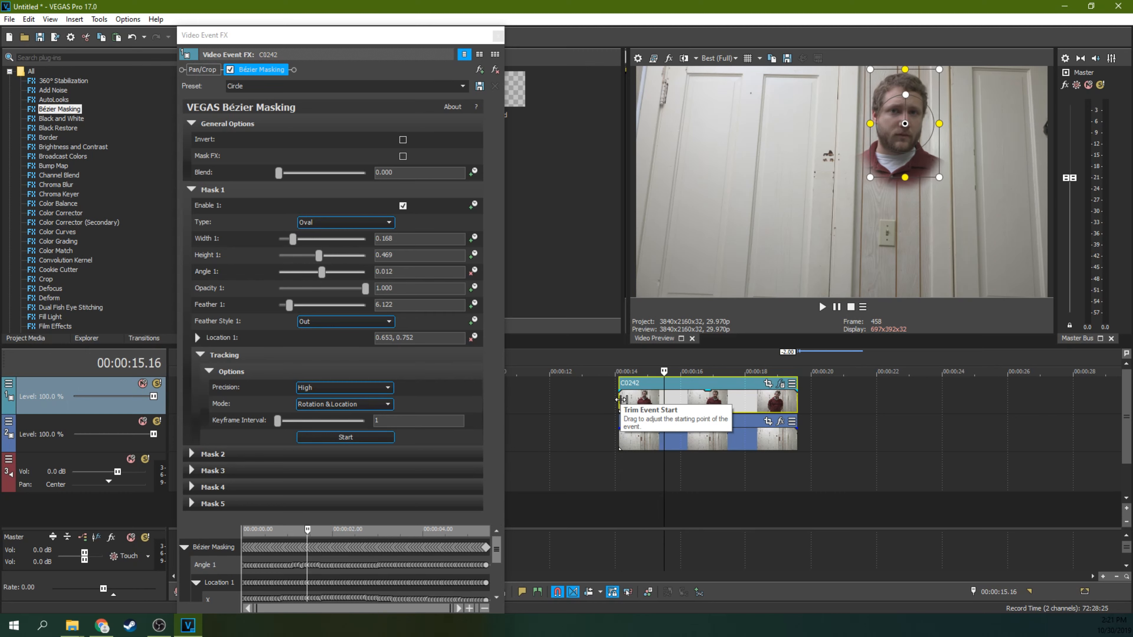
key("Right")
key("Right")
key("Right")
key("Right")
key("Right")
key("Right")
key("Right")
key("Right")
key("Right")
key("Right")
key("Right")
key("Right")
key("Right")
key("Right")
key("Right")
key("Right")
key("Right")
key("Right")
key("Right")
key("Right")
key("Right")
key("Right")
key("Right")
key("Right")
key("Right")
key("Right")
key("Right")
key("Right")
key("Right")
key("Right")
key("Right")
key("Right")
key("Right")
key("Right")
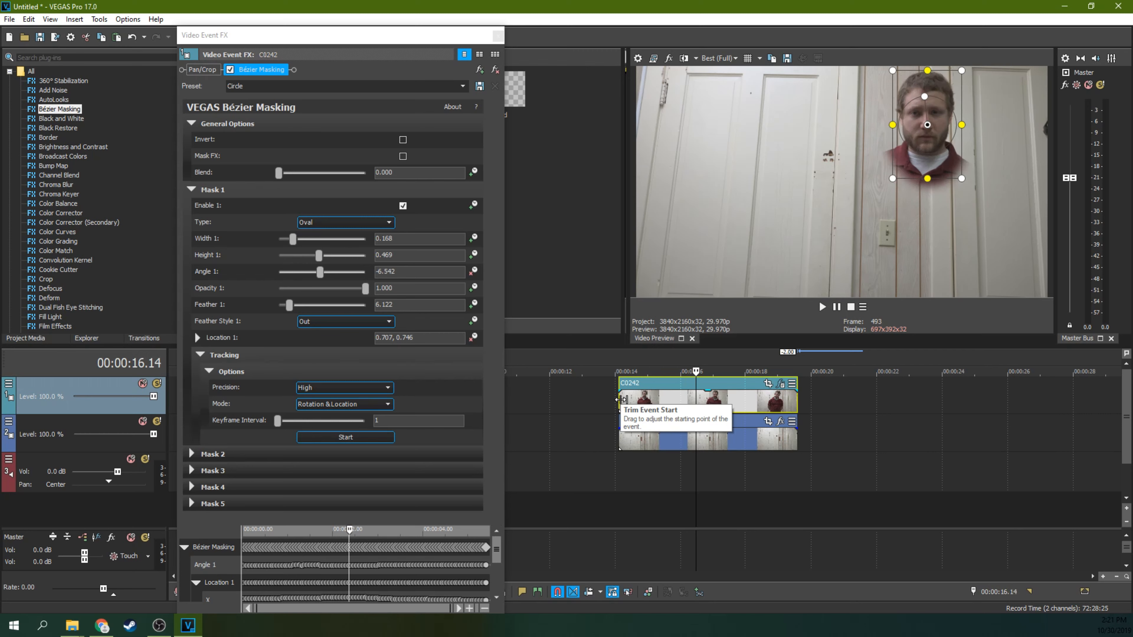
key("Right")
key("Right")
key("Right")
key("Right")
key("Right")
key("Right")
key("Right")
key("Right")
key("Right")
key("Right")
key("Right")
key("Right")
key("Right")
key("Right")
key("Right")
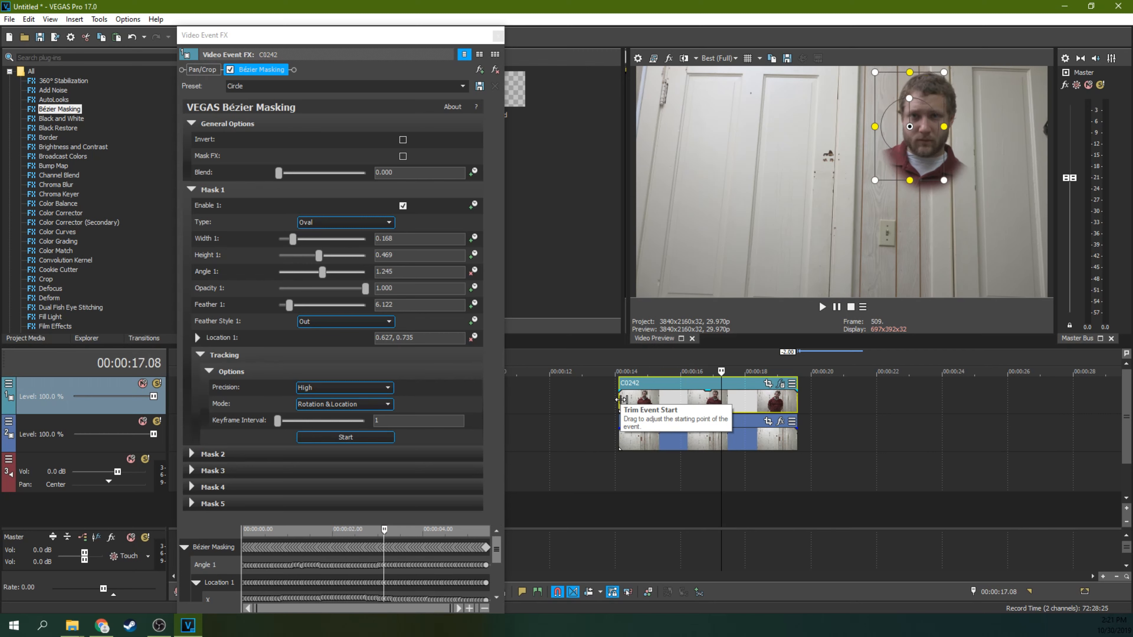
key("Right")
key("Right")
key("Right")
key("Right")
key("Right")
key("Right")
key("Right")
key("Right")
key("Right")
key("Right")
key("Right")
key("Right")
key("Right")
key("Right")
key("Right")
key("Right")
key("Right")
key("Right")
key("Right")
key("Right")
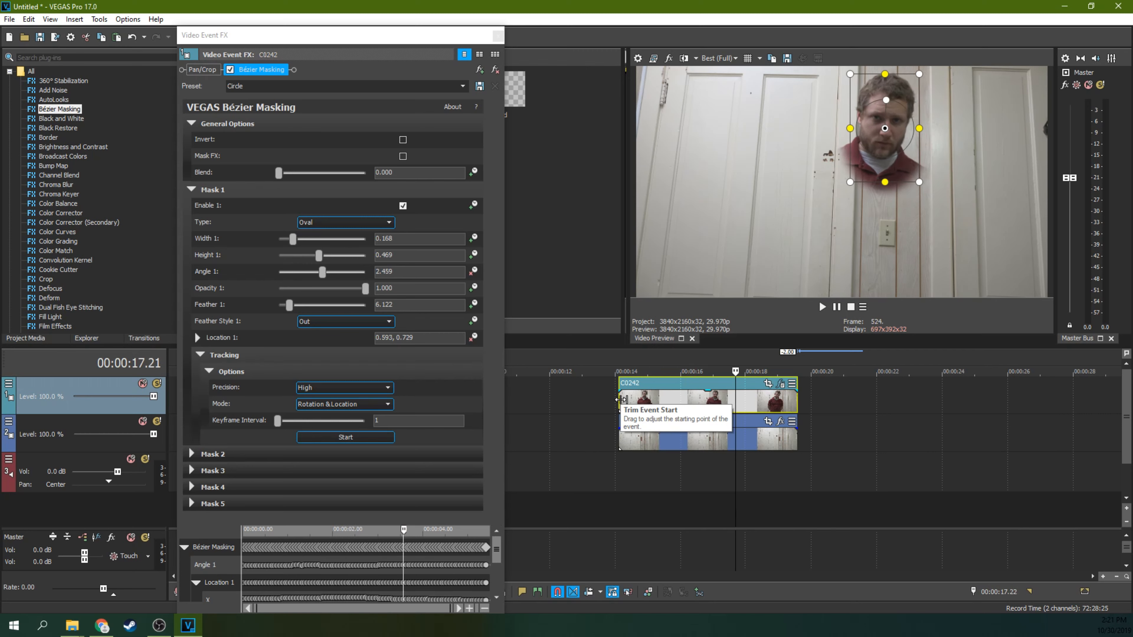
key("Right")
key("Right")
key("Right")
key("Right")
key("Right")
key("Right")
key("Right")
key("Right")
key("Right")
key("Right")
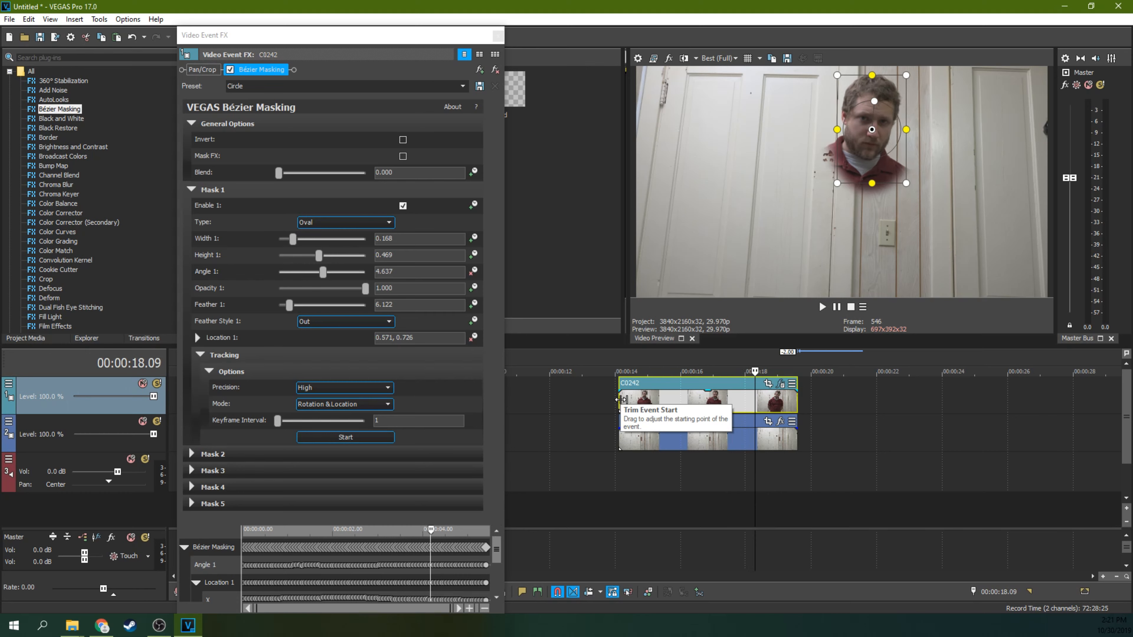
key("Right")
key("Right")
key("Right")
key("Right")
key("Right")
key("Right")
key("Right")
key("Right")
key("Right")
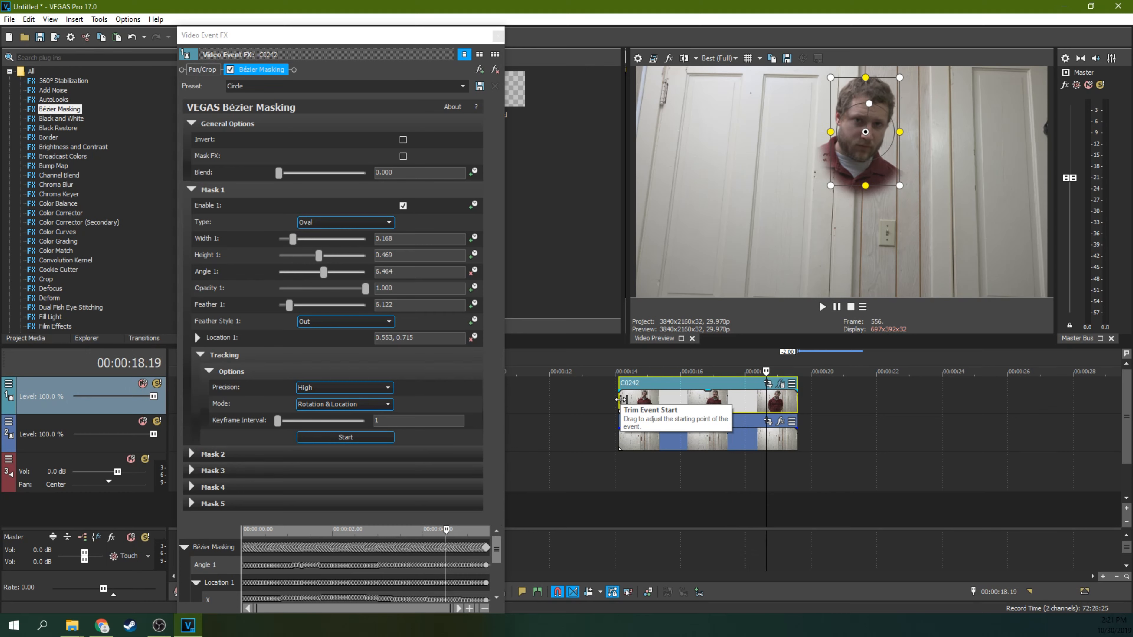
key("Right")
key("Right")
key("Right")
key("Right")
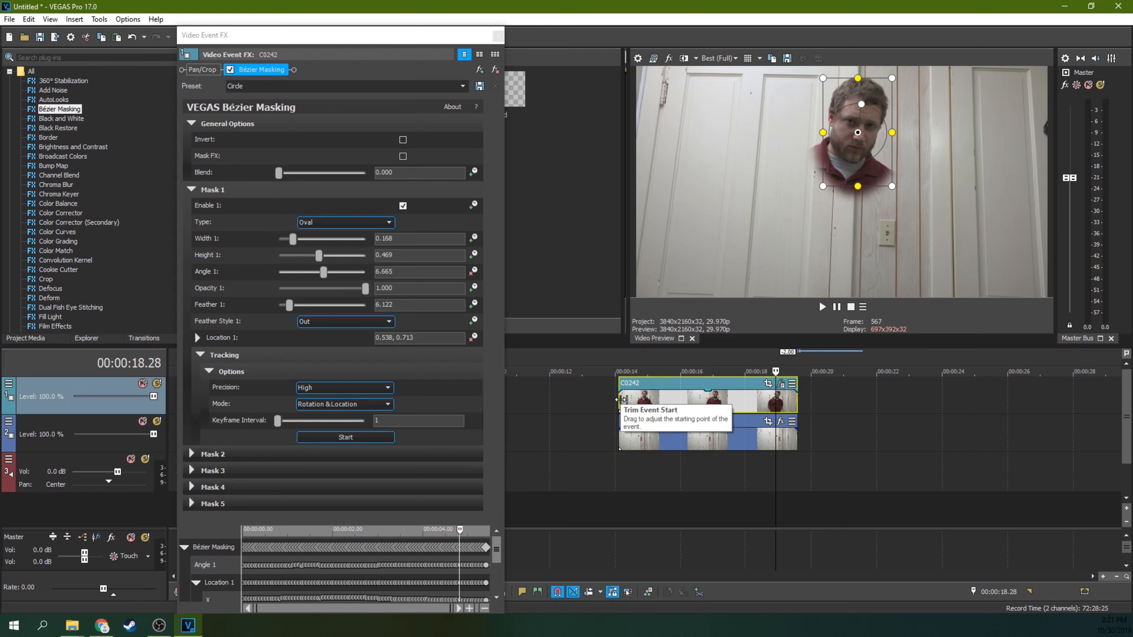
key("Right")
key("Right")
key("Right")
key("Right")
key("Right")
key("Right")
key("Right")
key("Right")
key("Right")
key("Right")
key("Right")
key("Right")
key("Right")
key("Right")
key("Right")
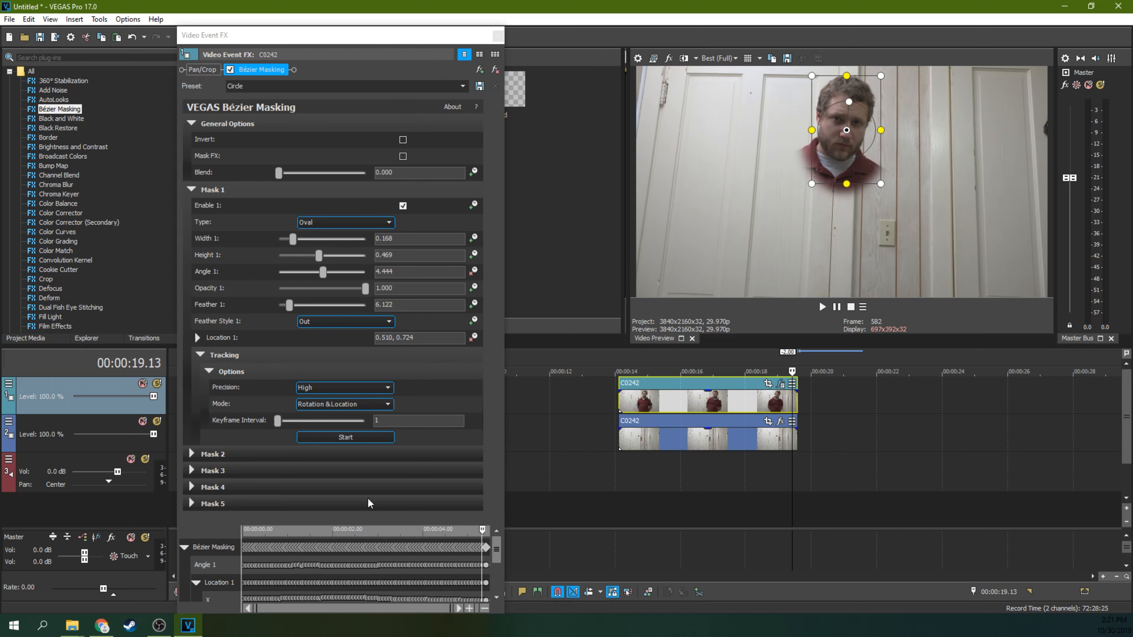
Review Mask 1's tracking modes with Rotation & Location selected, and move the playhead to 00:00:14.21 near the start of the masked clip
left_click(387, 405)
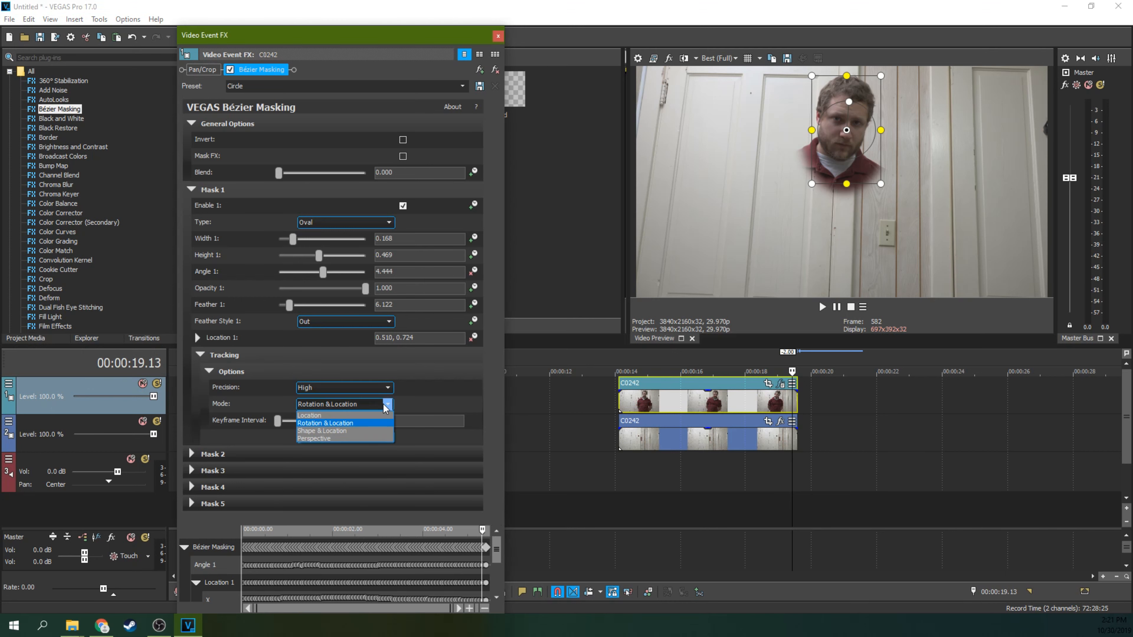
left_click(368, 423)
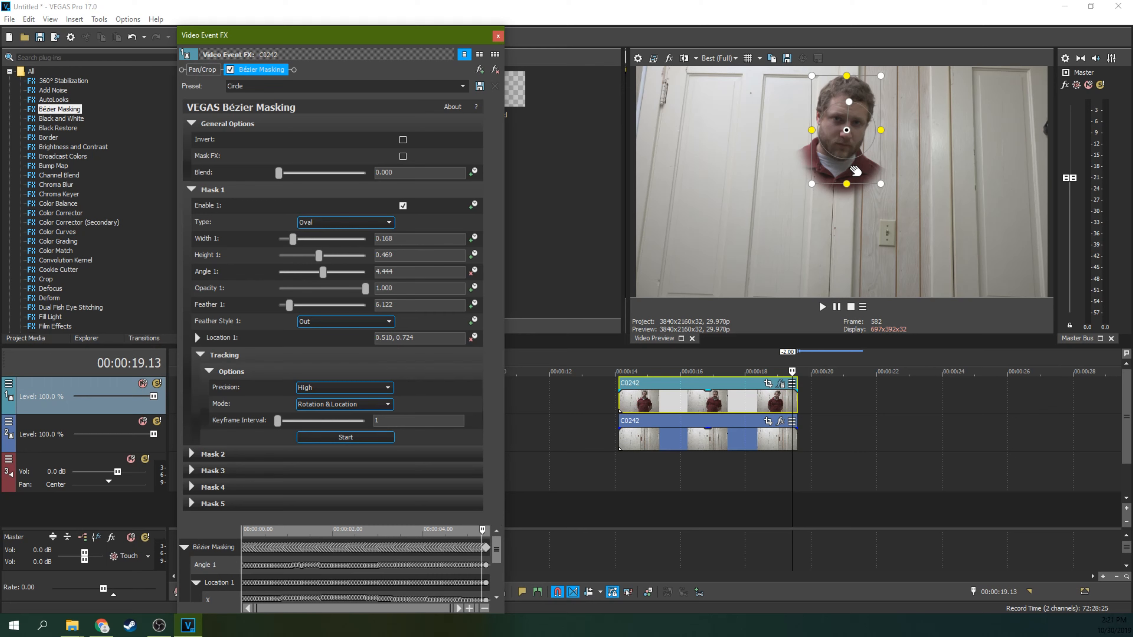
left_click(639, 403)
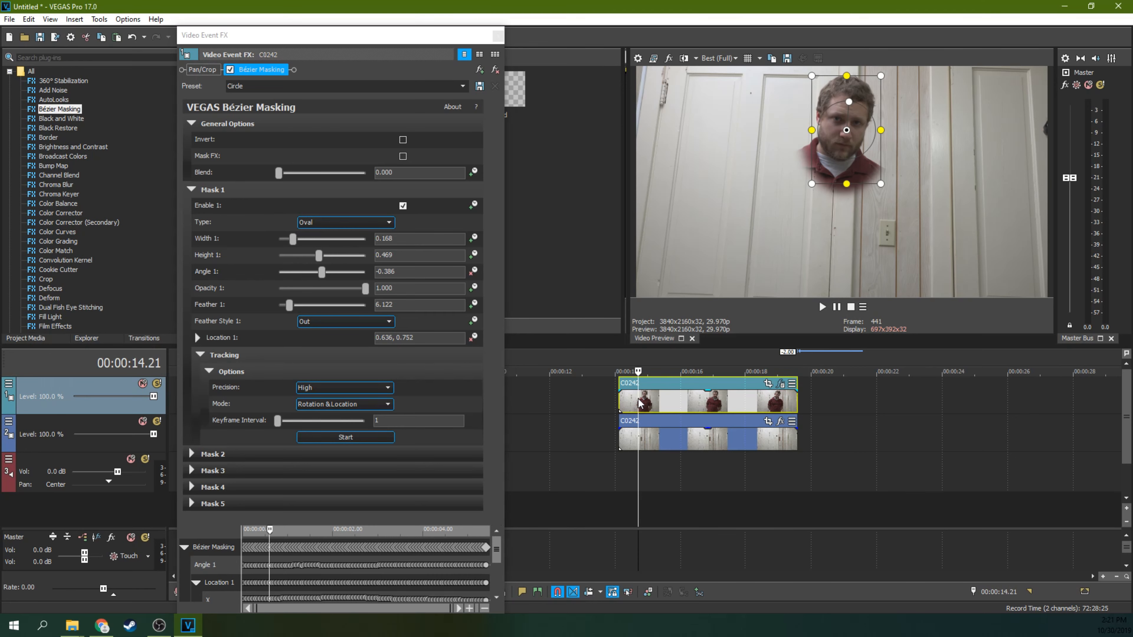